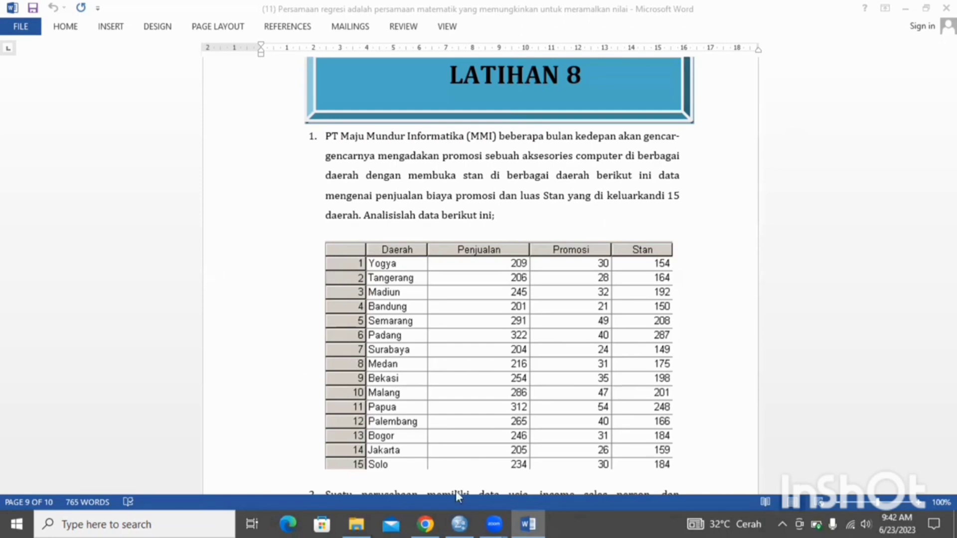
# Switch to SPSS Statistics, set the daerah variable's type to String, and give penjualan, promosi and stan 0 decimals
pyautogui.click(461, 523)
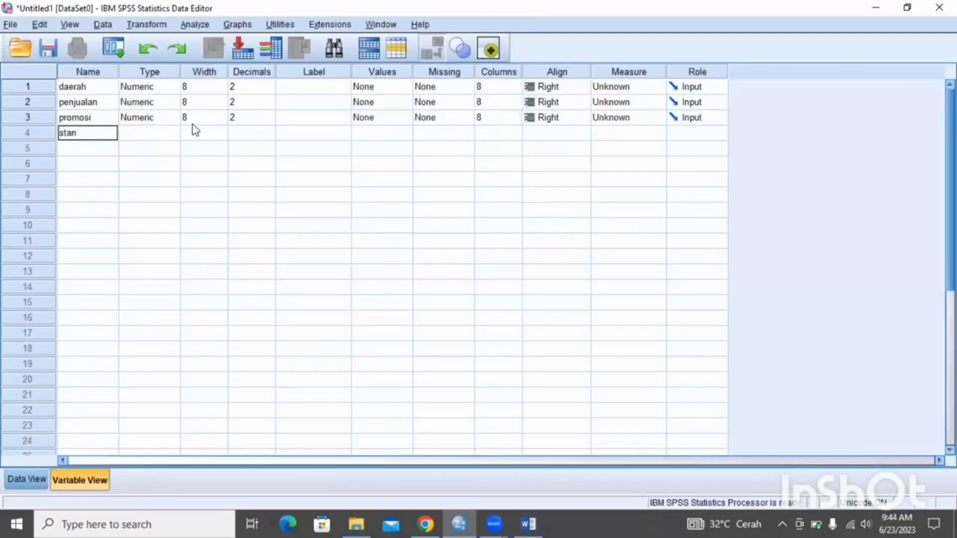
pyautogui.click(174, 86)
pyautogui.click(322, 279)
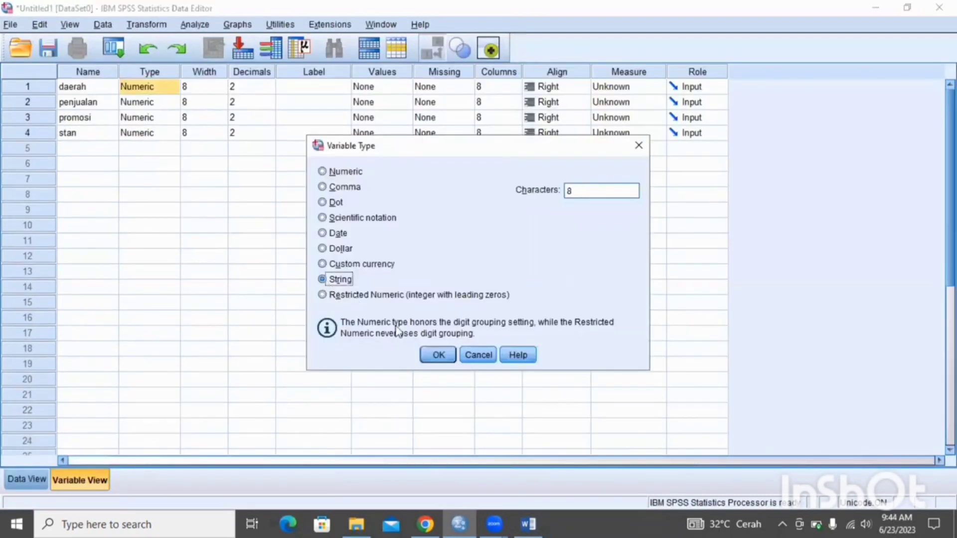
pyautogui.click(437, 355)
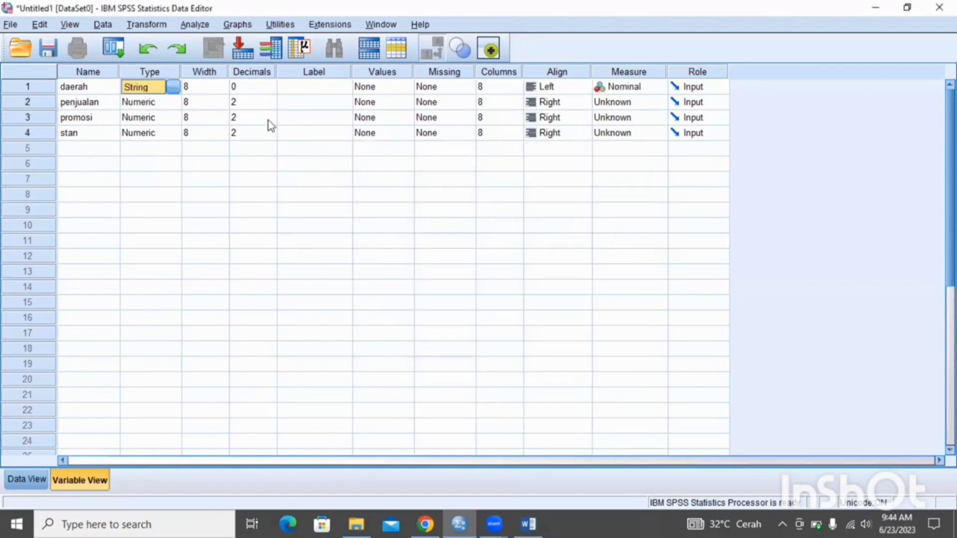
pyautogui.click(247, 102)
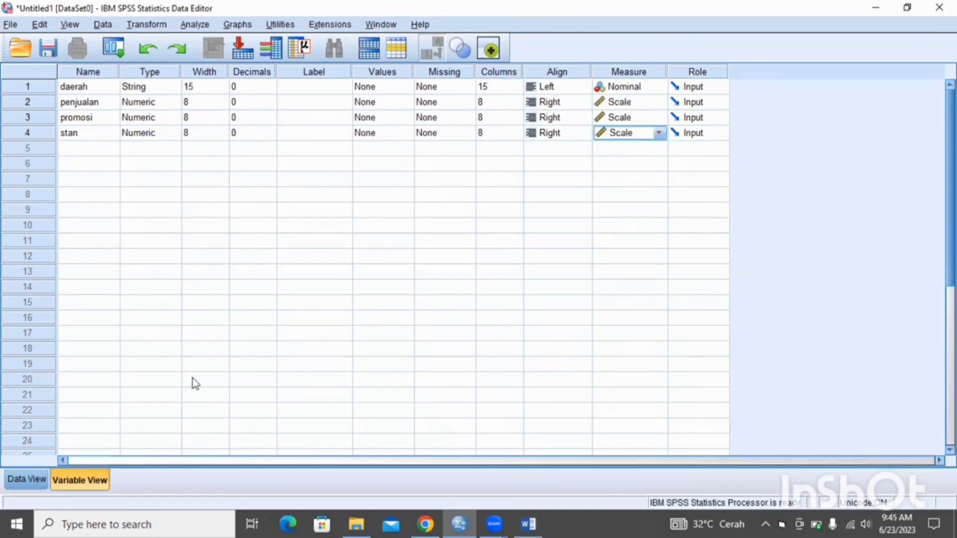
pyautogui.click(24, 481)
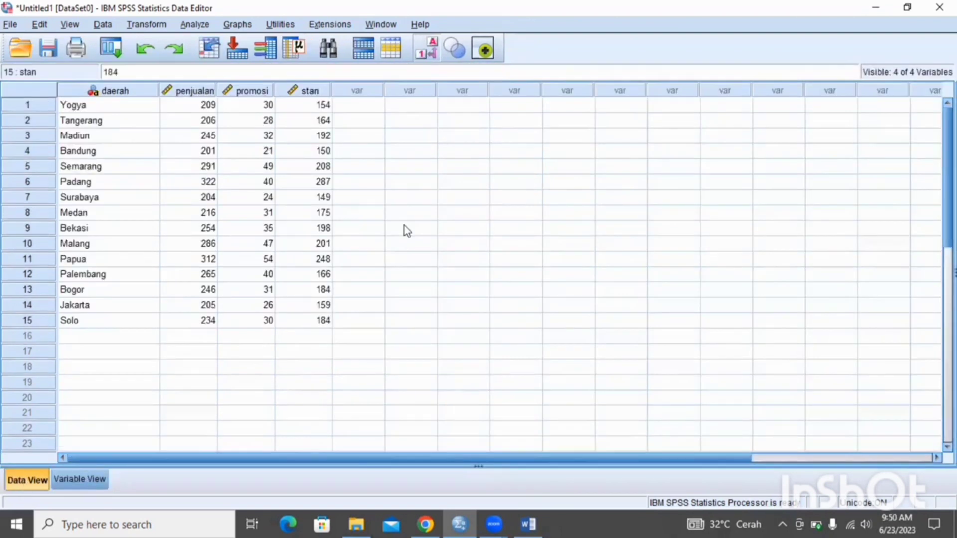
# Set up a Linear Regression analysis with penjualan as the dependent variable
pyautogui.click(196, 24)
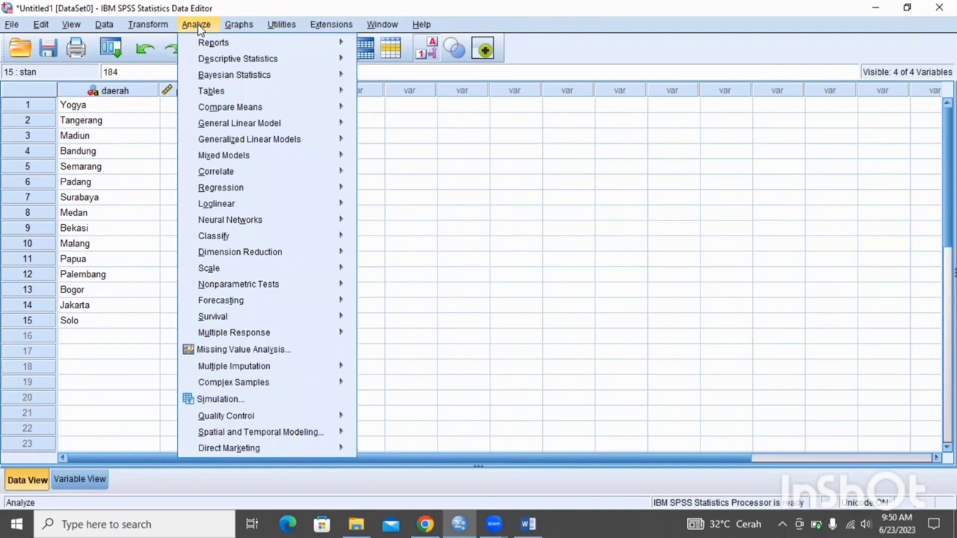
pyautogui.moveTo(240, 194)
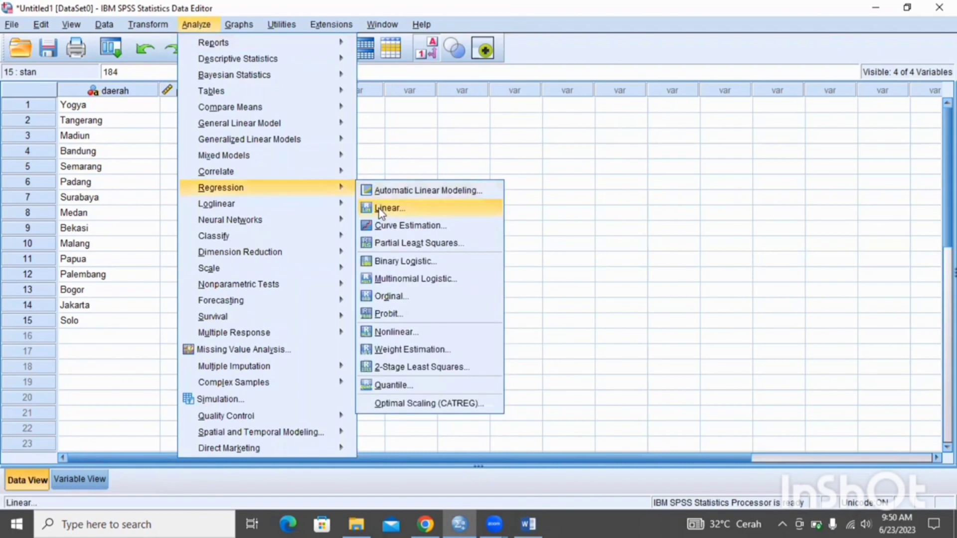
pyautogui.click(378, 208)
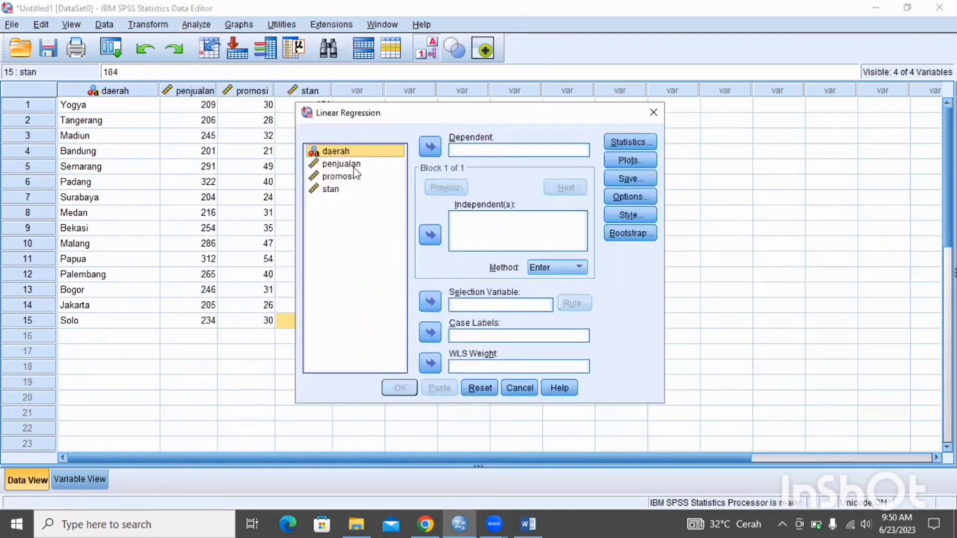
pyautogui.click(354, 165)
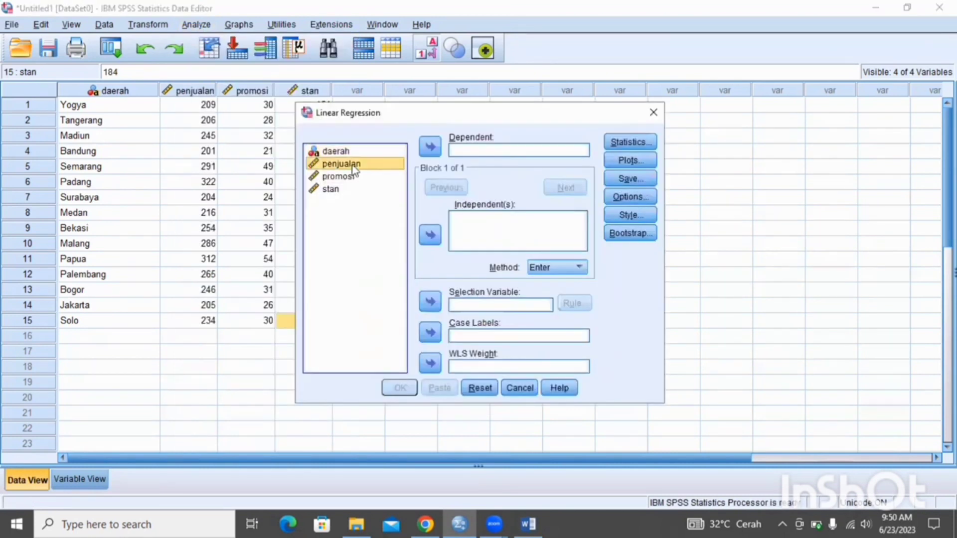
pyautogui.click(431, 147)
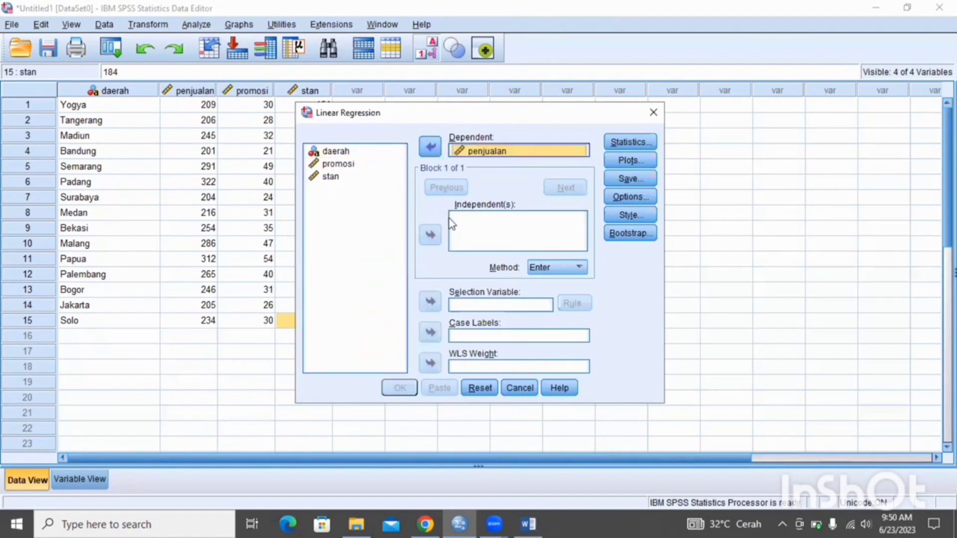
# Add promosi and stan as the independent variables and use daerah for the case labels
pyautogui.press('Tab')
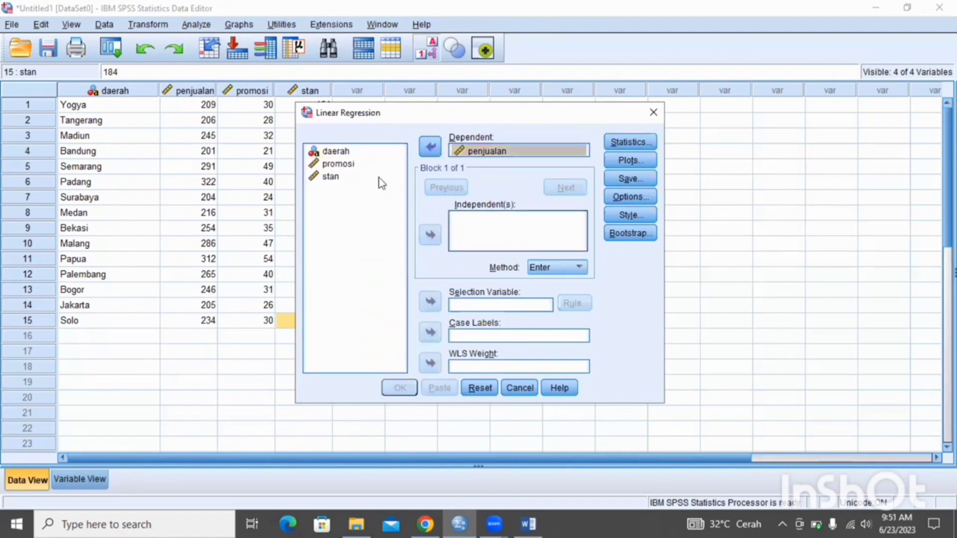
pyautogui.click(350, 167)
pyautogui.click(428, 239)
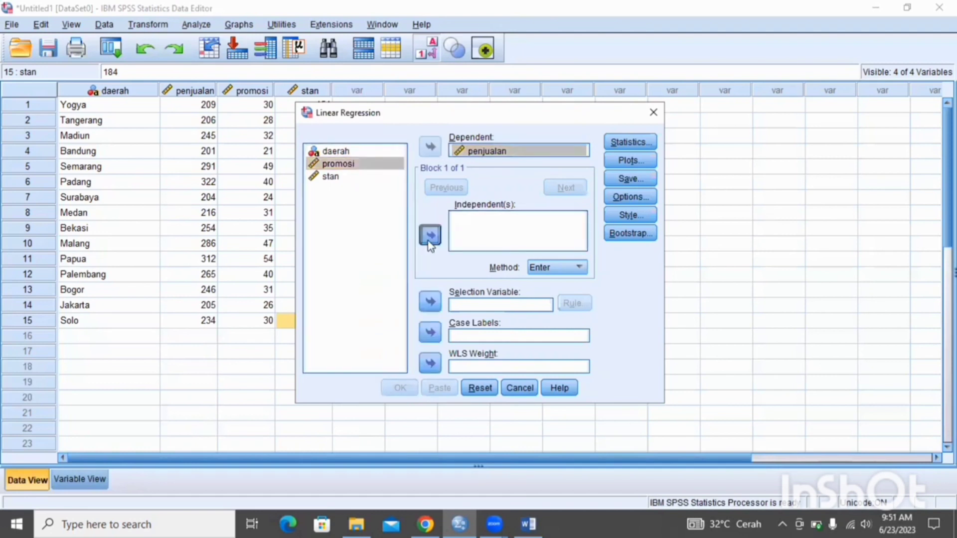
pyautogui.click(338, 178)
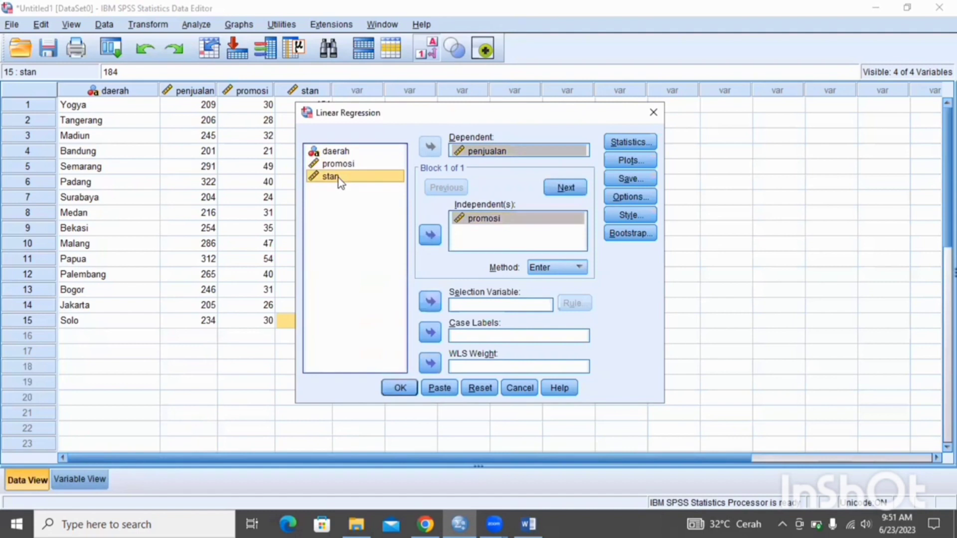
pyautogui.click(432, 237)
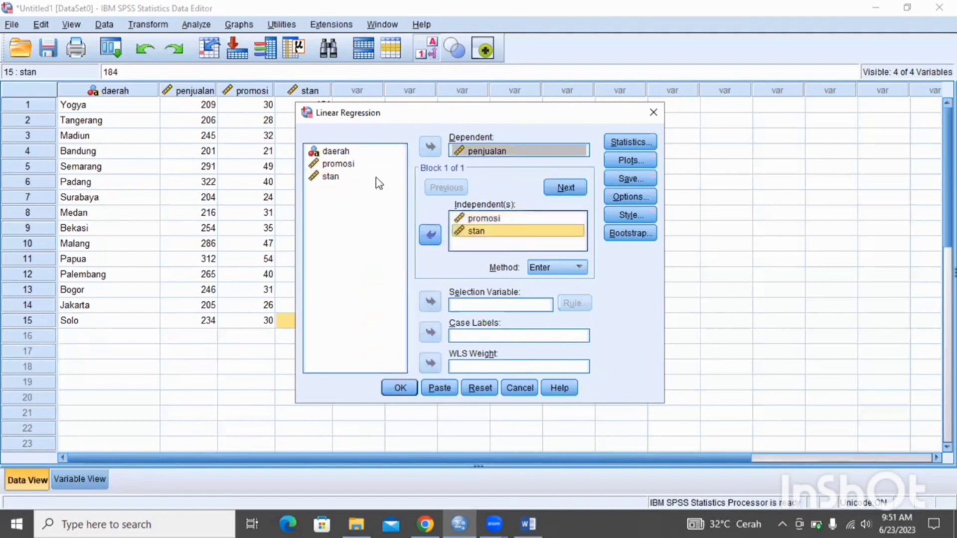
pyautogui.click(360, 151)
pyautogui.click(431, 333)
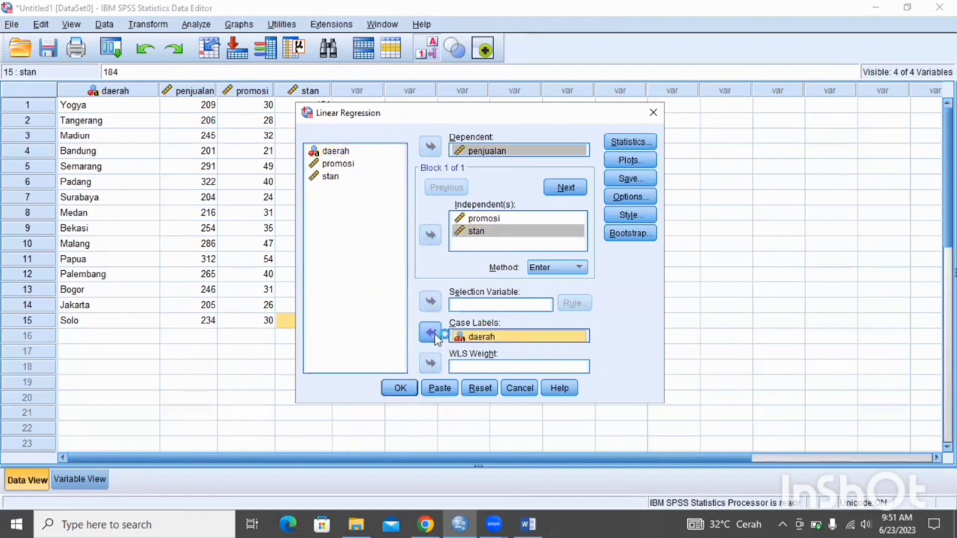
# Include R squared change, Descriptives, Part and partial correlations, and Collinearity diagnostics in the regression statistics
pyautogui.click(626, 142)
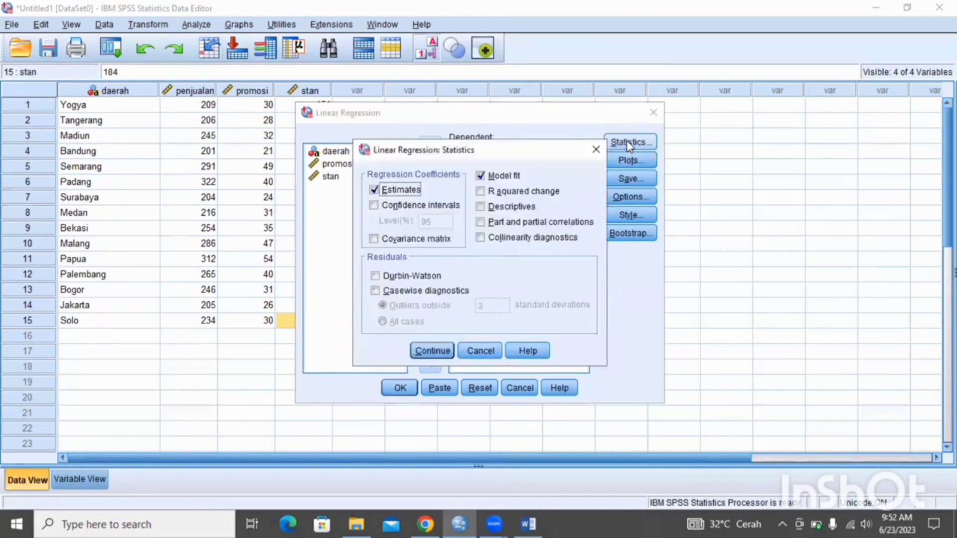
pyautogui.click(479, 192)
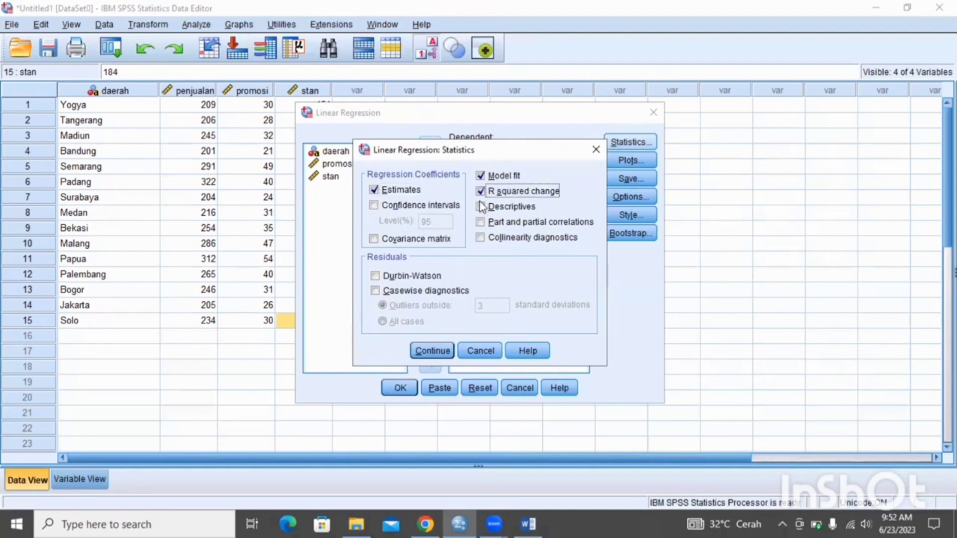
pyautogui.click(481, 207)
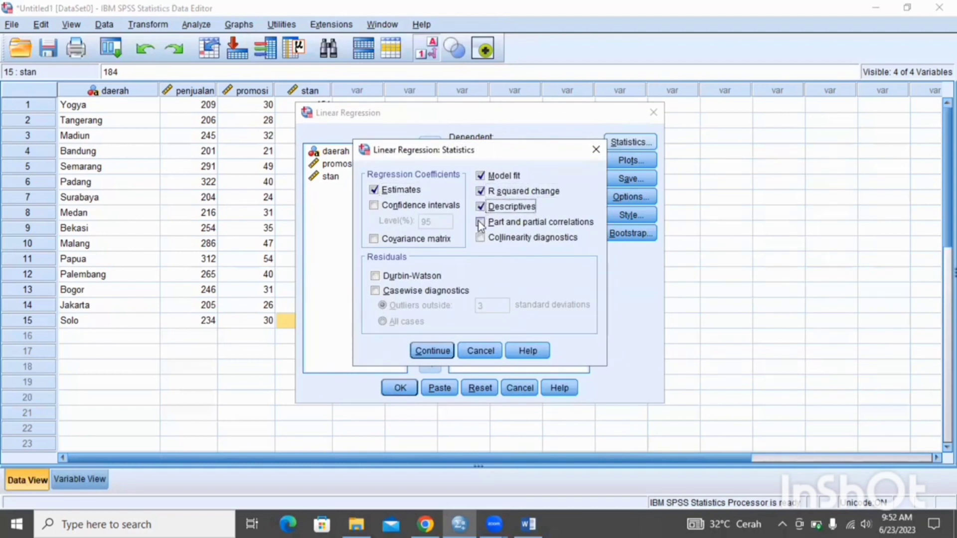
pyautogui.click(480, 223)
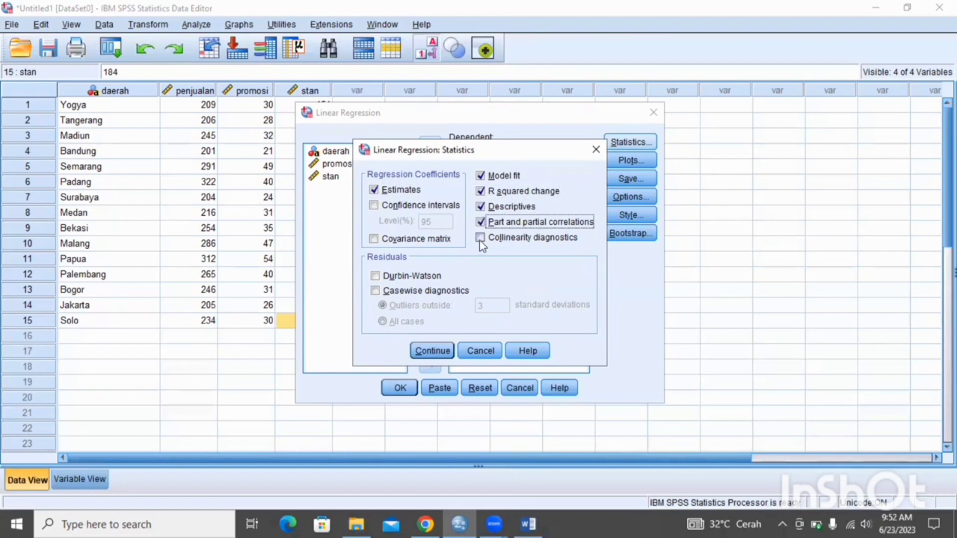
pyautogui.click(480, 239)
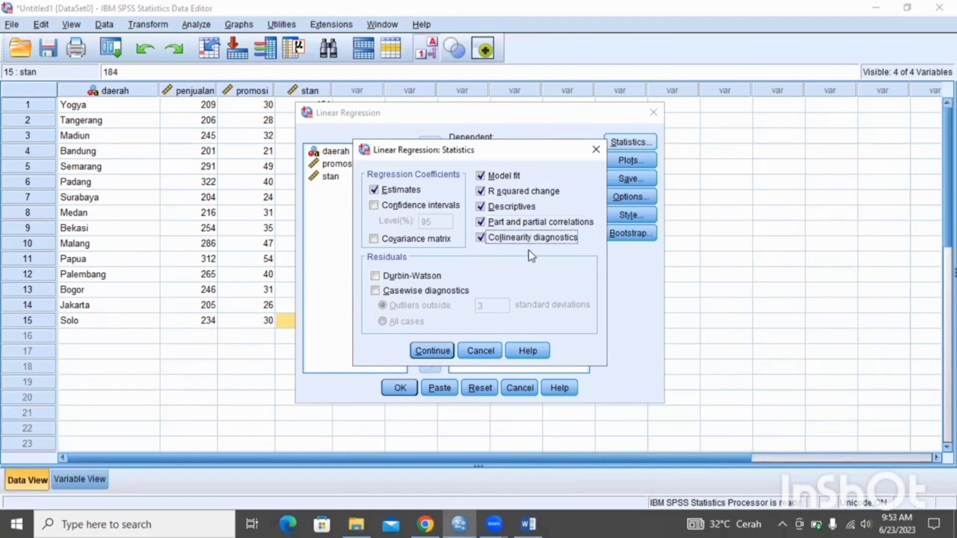
pyautogui.click(430, 352)
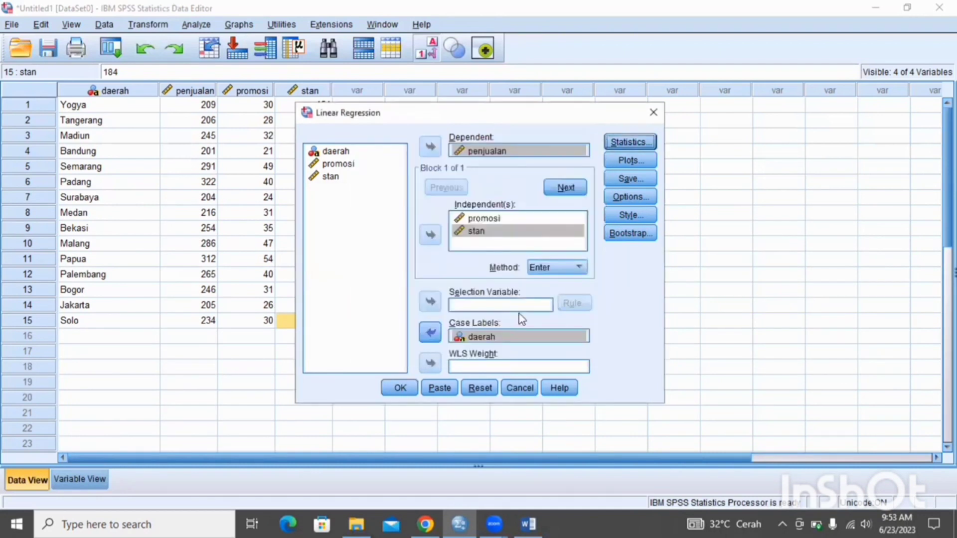
# Add a histogram of the standardized residuals to the regression plots
pyautogui.click(637, 154)
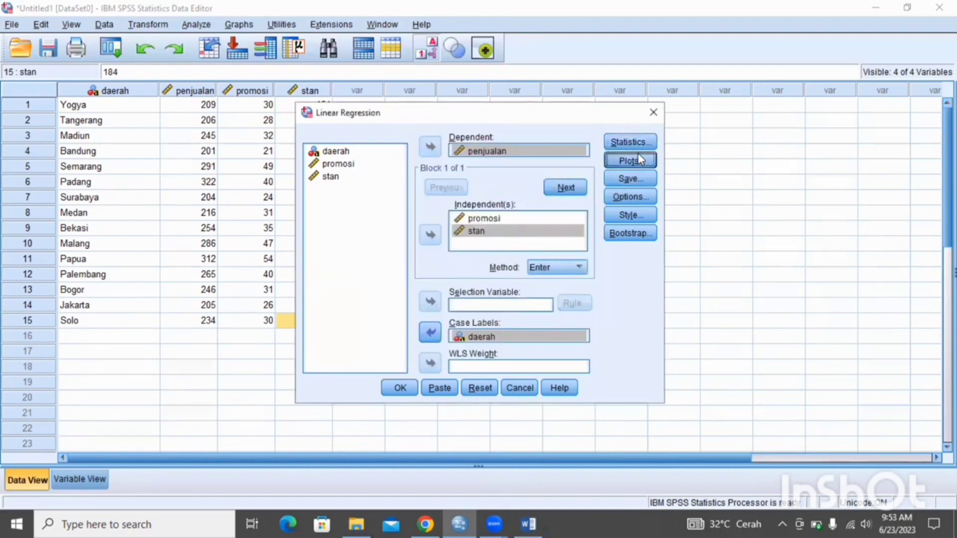
pyautogui.click(361, 303)
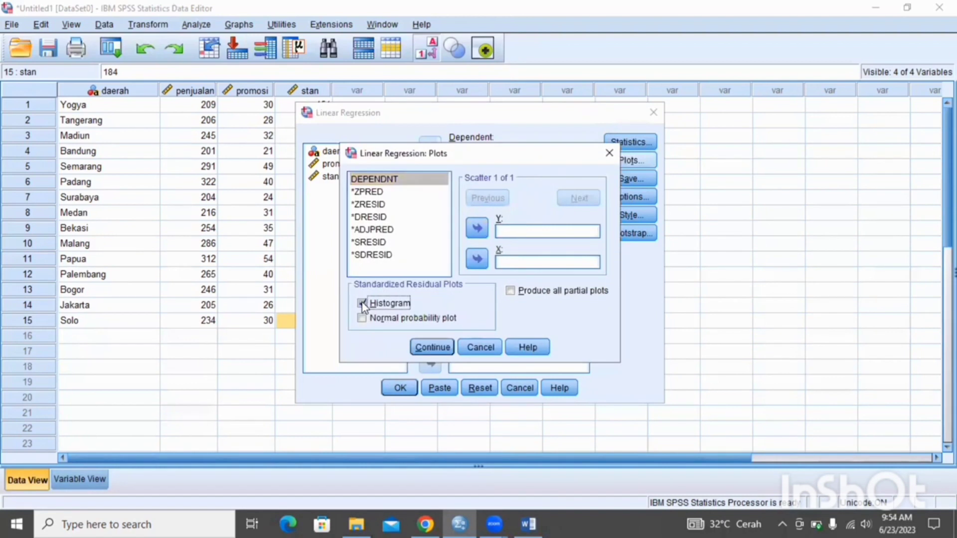
pyautogui.click(424, 349)
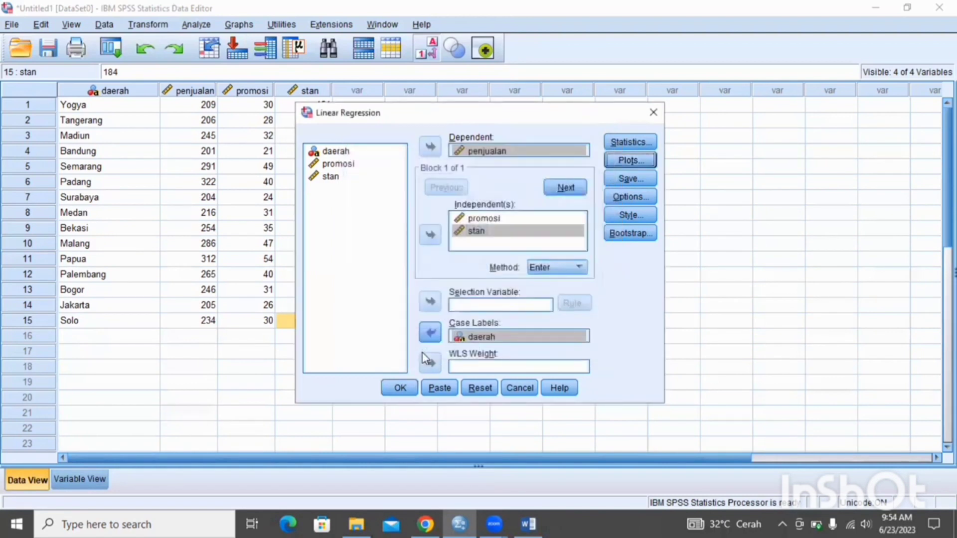
# Accept the regression options with probability-of-F entry .05 and removal .10, and run the analysis
pyautogui.click(639, 202)
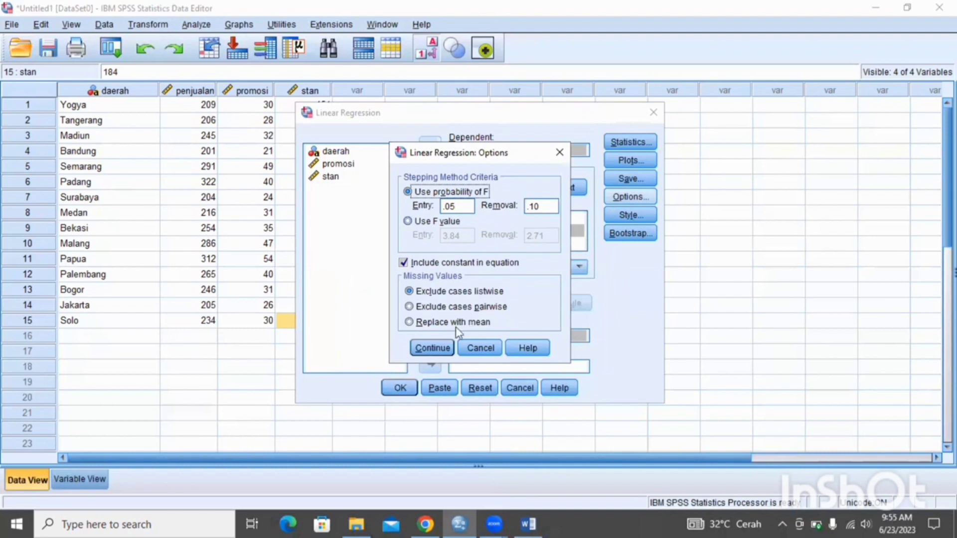
pyautogui.click(431, 348)
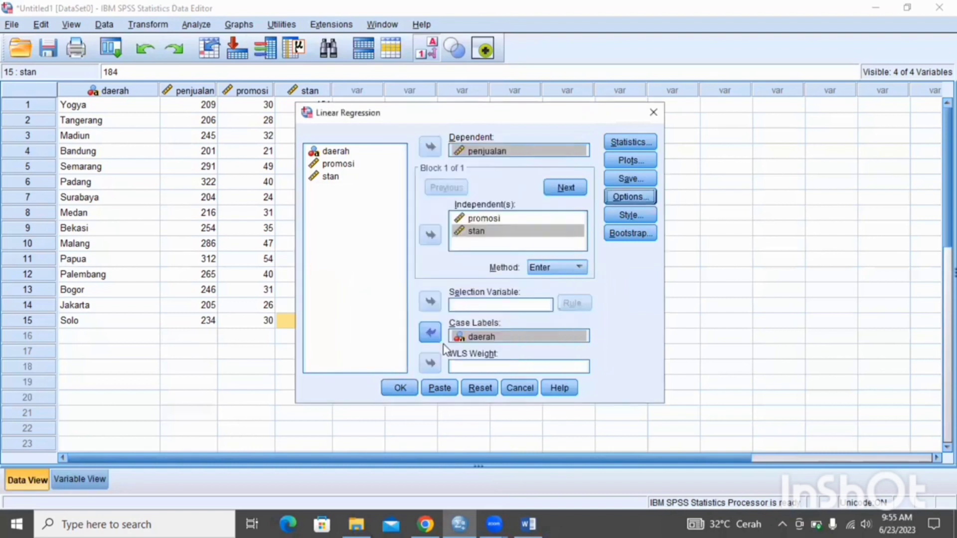
pyautogui.click(400, 388)
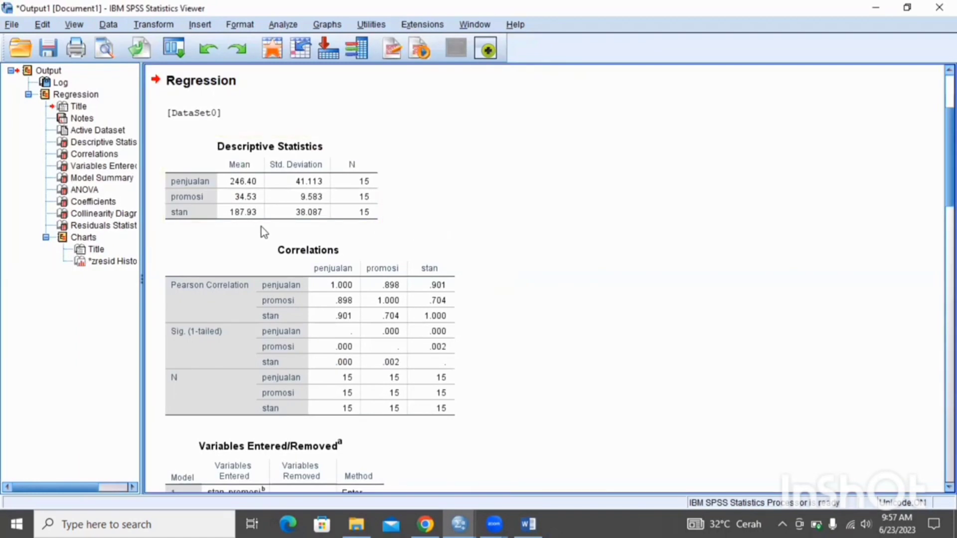
# Examine the regression output from Descriptive Statistics and Correlations through Model Summary, ANOVA, Coefficients and Collinearity Diagnostics
pyautogui.click(248, 209)
pyautogui.click(418, 349)
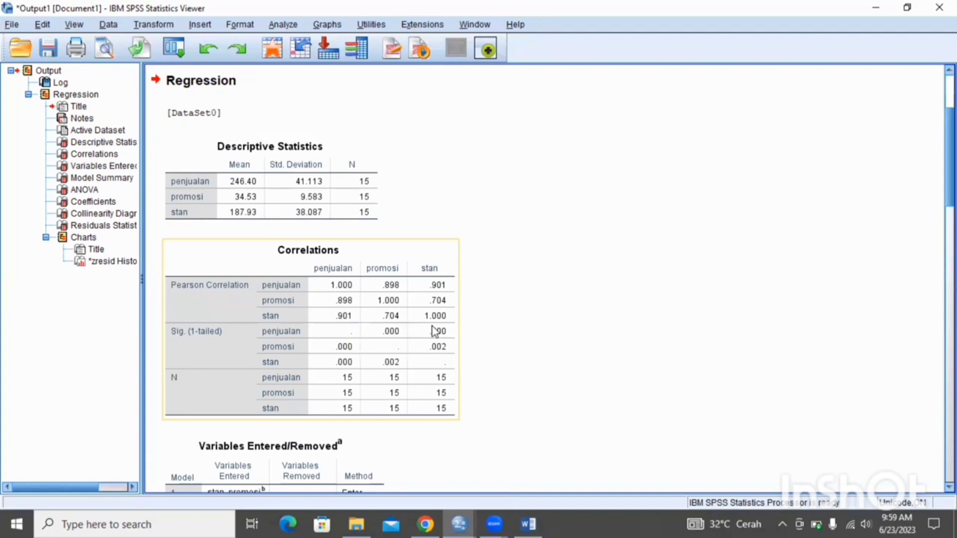
pyautogui.click(526, 333)
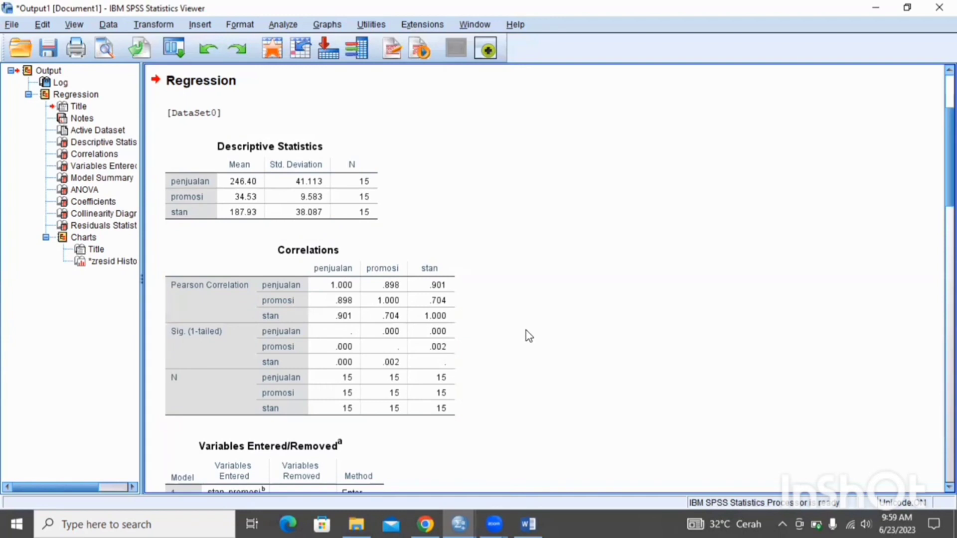
pyautogui.scroll(-5, 525, 330)
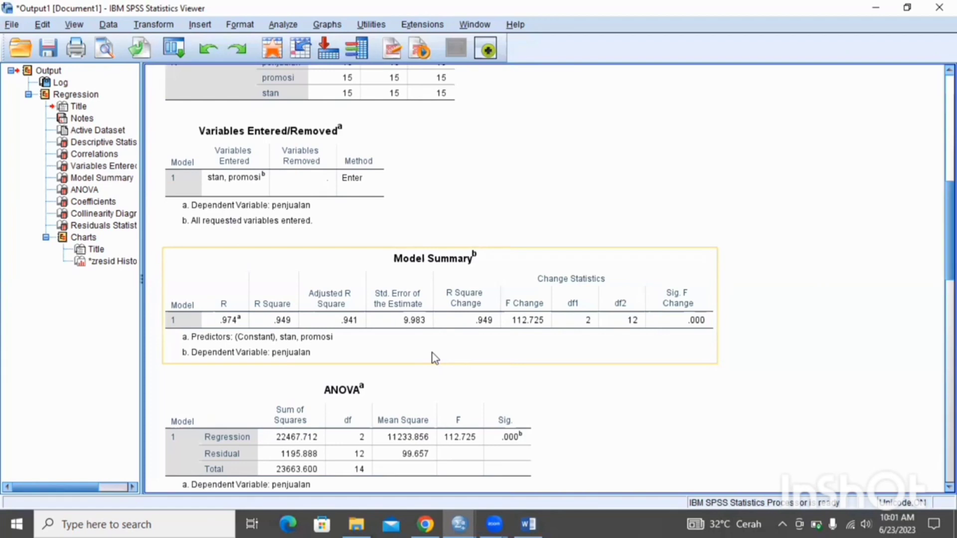
pyautogui.scroll(2, 435, 358)
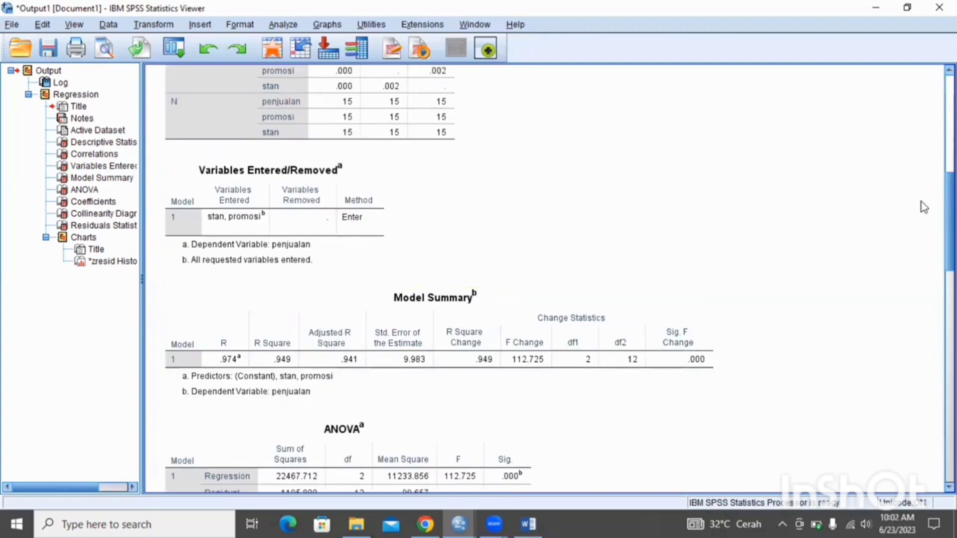
pyautogui.scroll(-10, 923, 207)
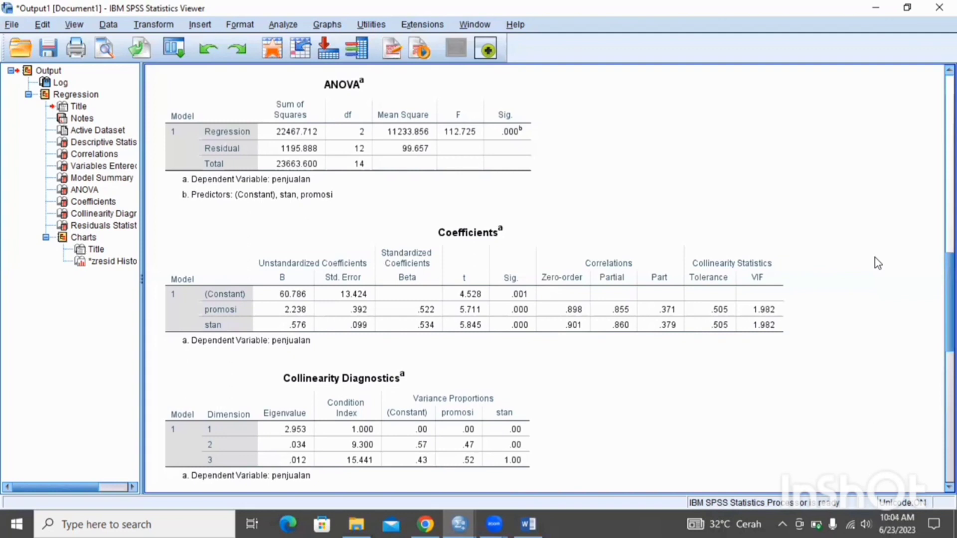
pyautogui.scroll(-8, 869, 399)
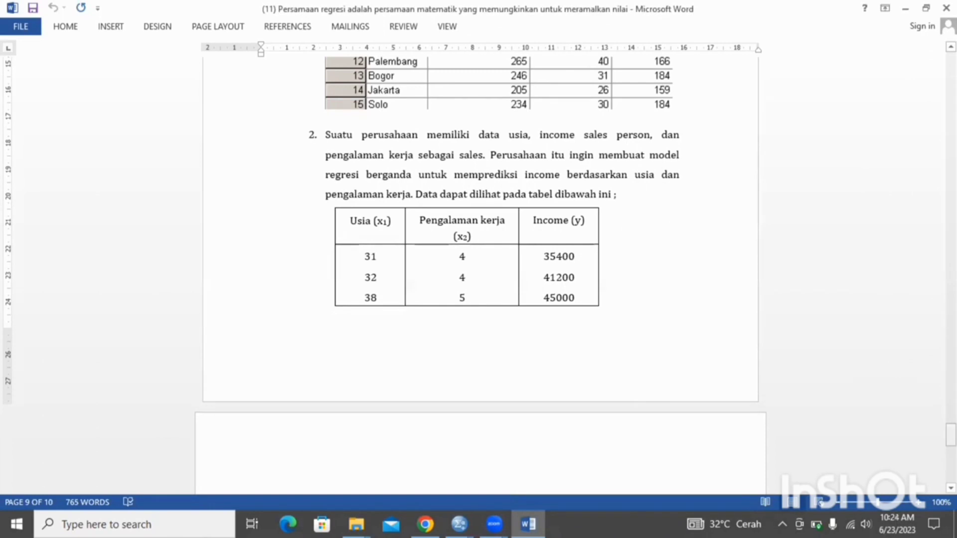
# Review the data table of exercise 2, switch to the SPSS Data Editor and define the variables usia, pk and income
pyautogui.moveTo(950, 434); pyautogui.dragTo(900, 452)
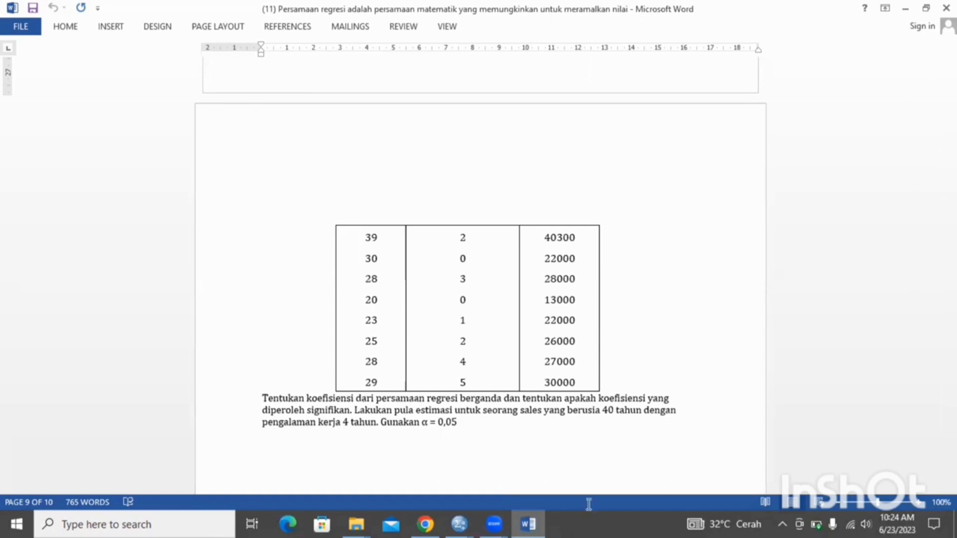
pyautogui.click(459, 523)
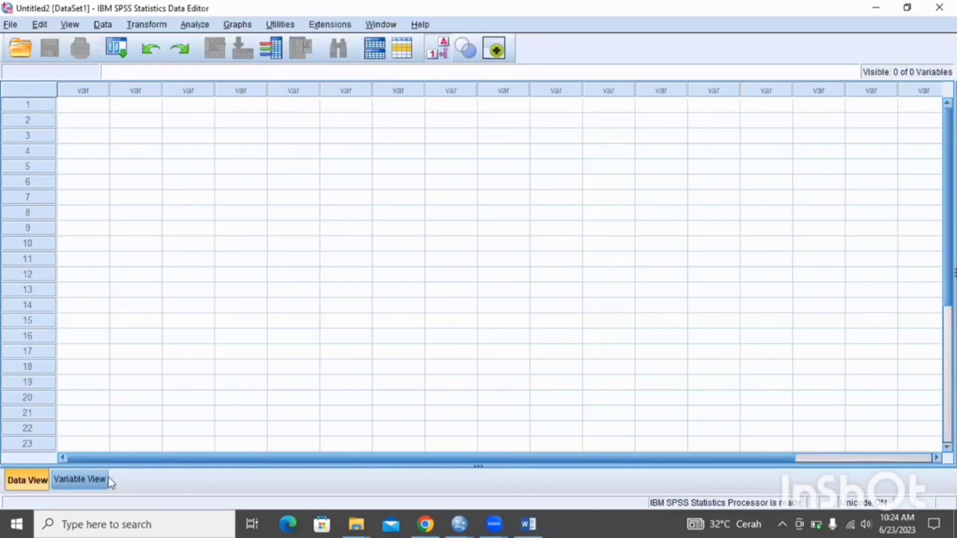
pyautogui.click(80, 479)
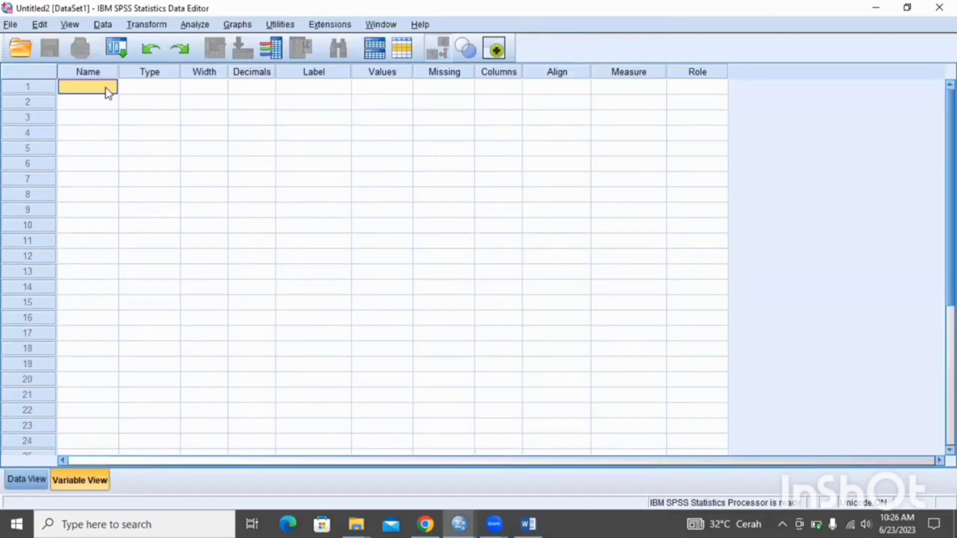
pyautogui.write('usia')
pyautogui.click(89, 103)
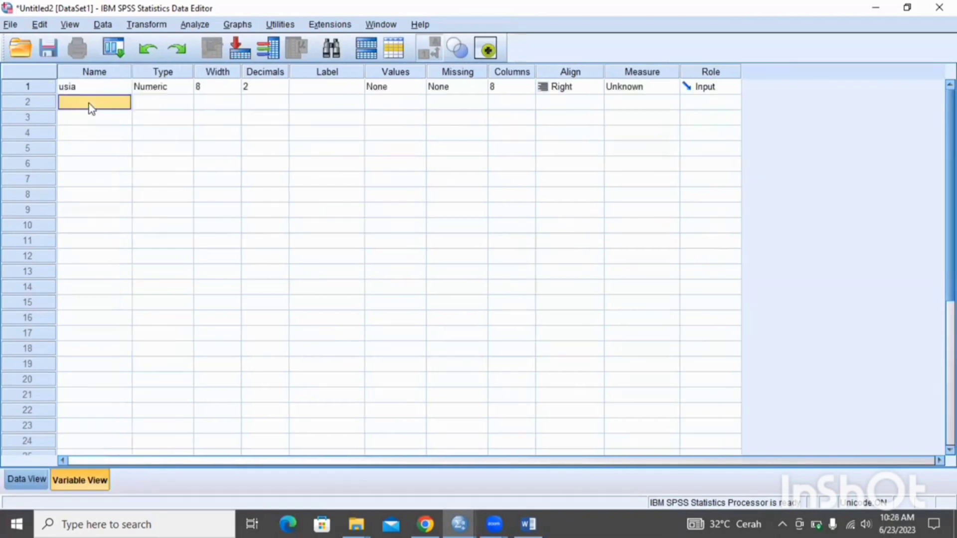
pyautogui.write('pk')
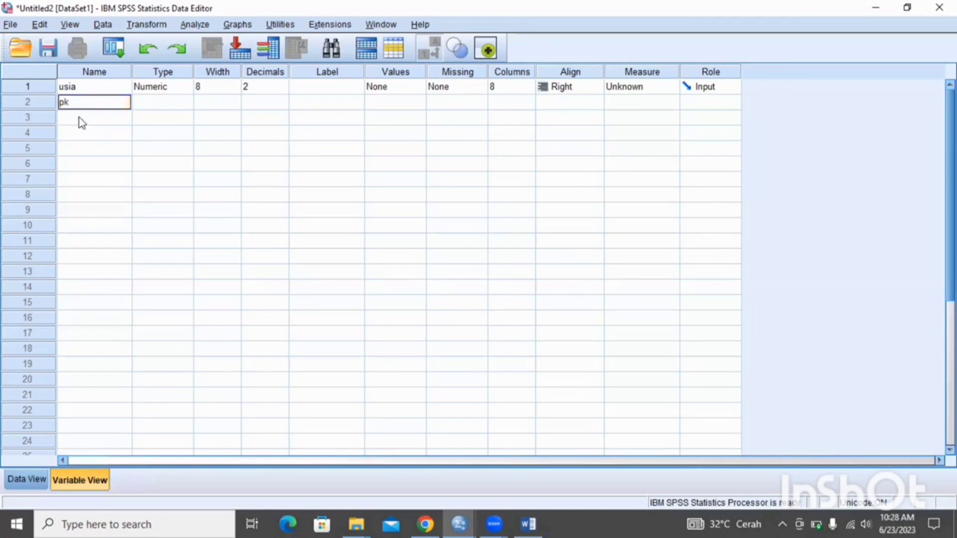
pyautogui.click(79, 117)
pyautogui.write('income')
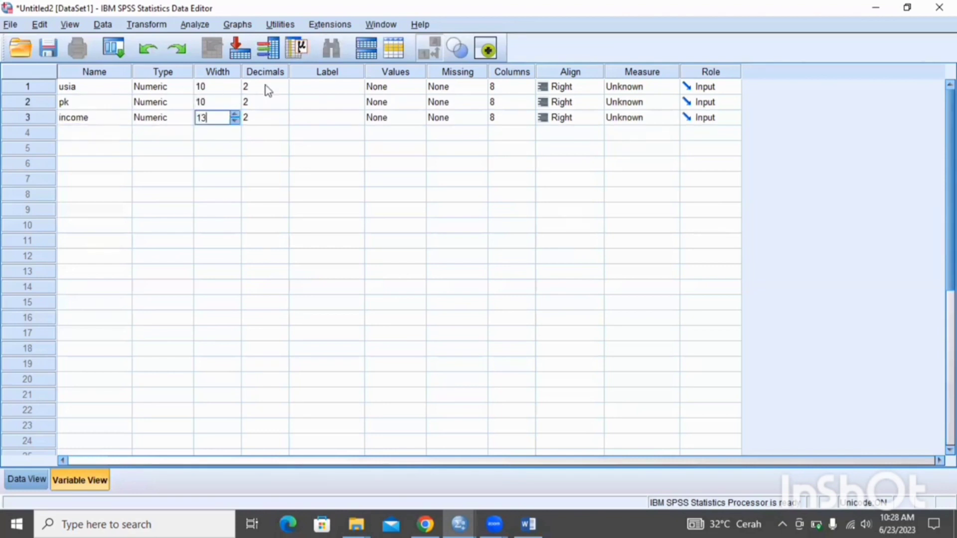
# Give usia, pk and income widths and columns of 10, 10 and 13, 0 decimals, Center alignment and the Scale measure
pyautogui.click(269, 86)
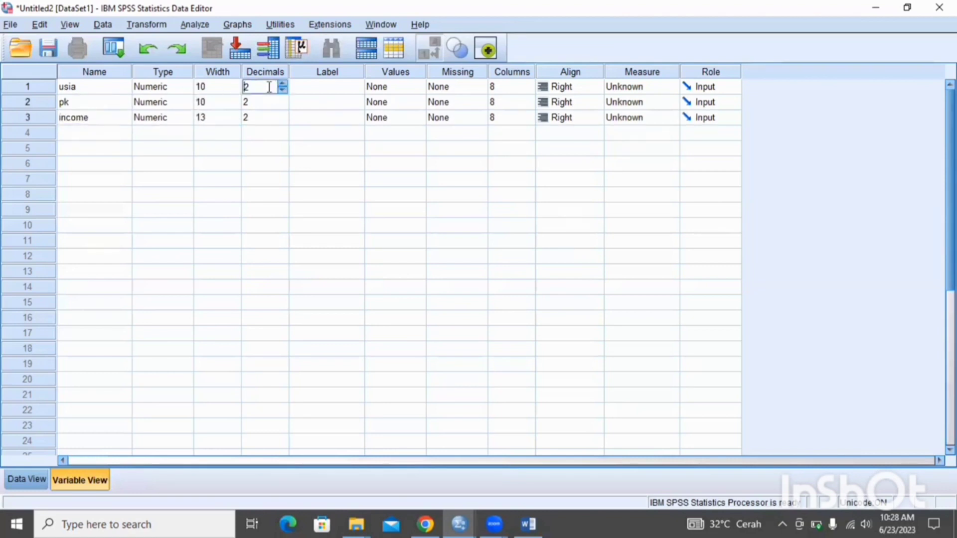
pyautogui.press('BackSpace')
pyautogui.write('0')
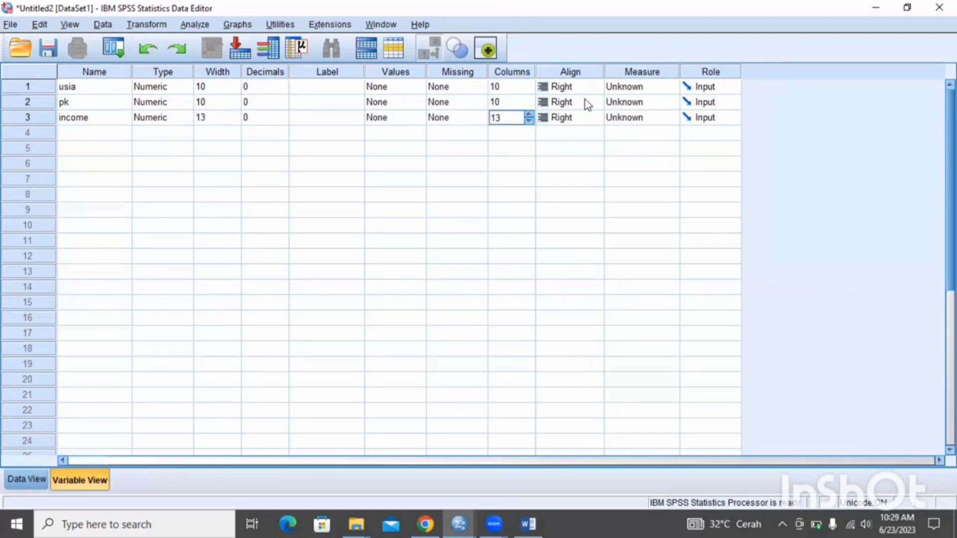
pyautogui.click(586, 118)
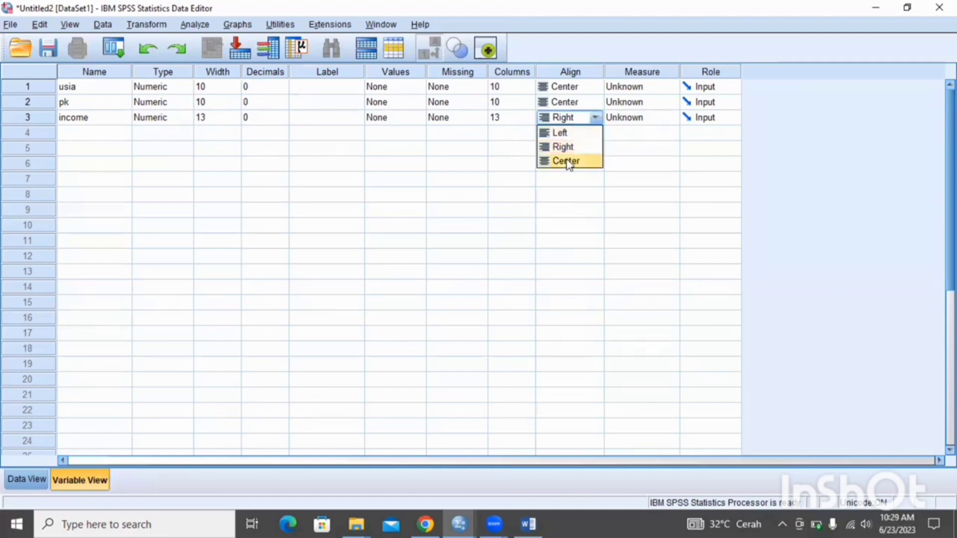
pyautogui.click(568, 161)
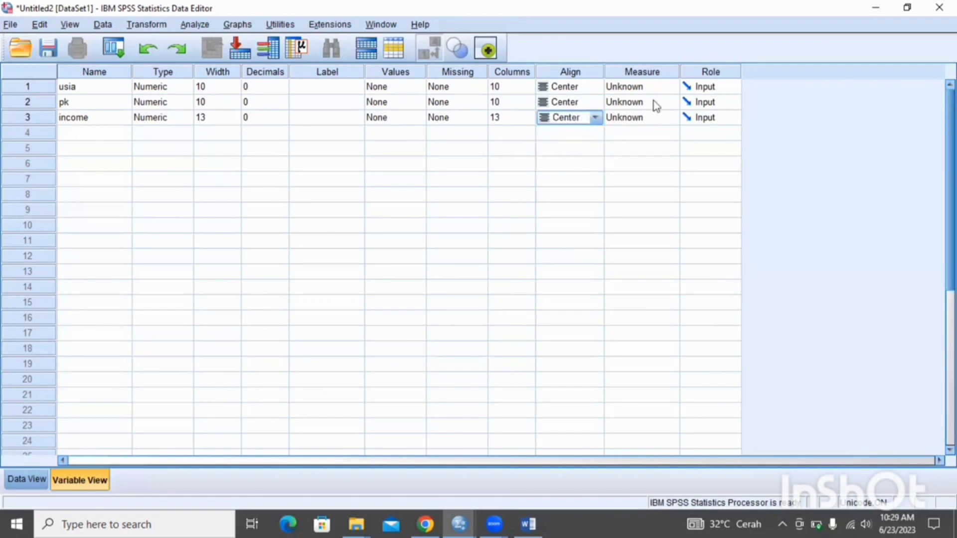
pyautogui.click(635, 118)
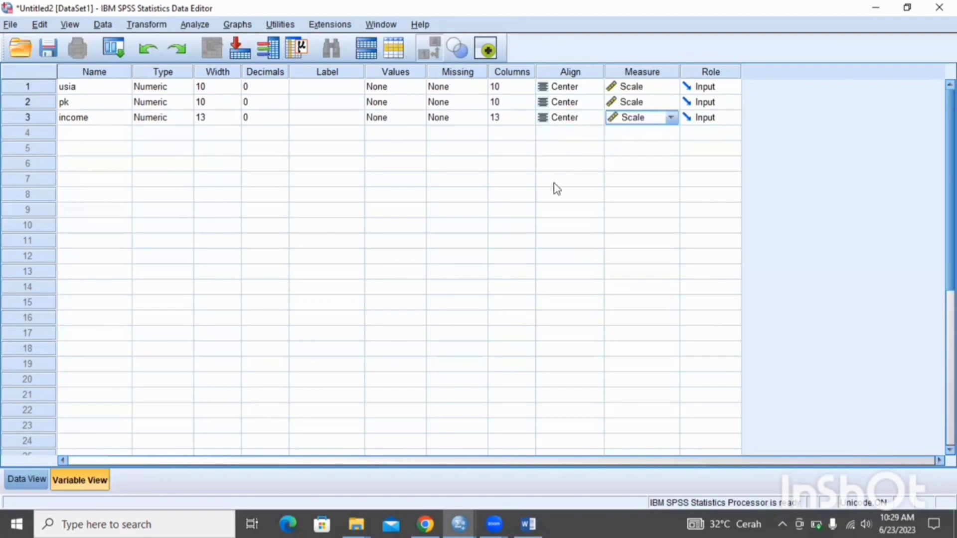
# Enter the eleven cases of usia, pk and income from the exercise table, from 31, 4, 35400 through 29, 5, 30000
pyautogui.click(39, 482)
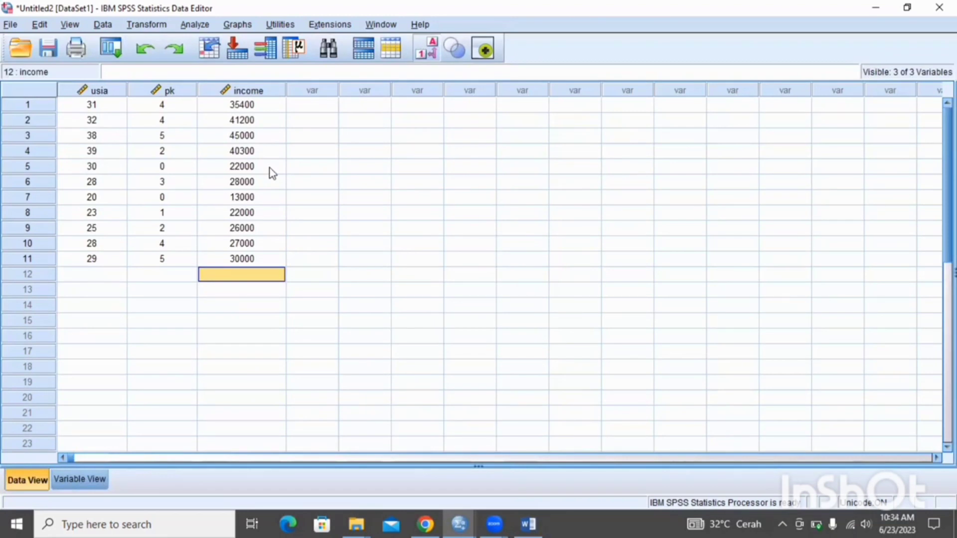
# Set up a linear regression with income as the dependent variable and usia and pk as the independent variables
pyautogui.click(201, 26)
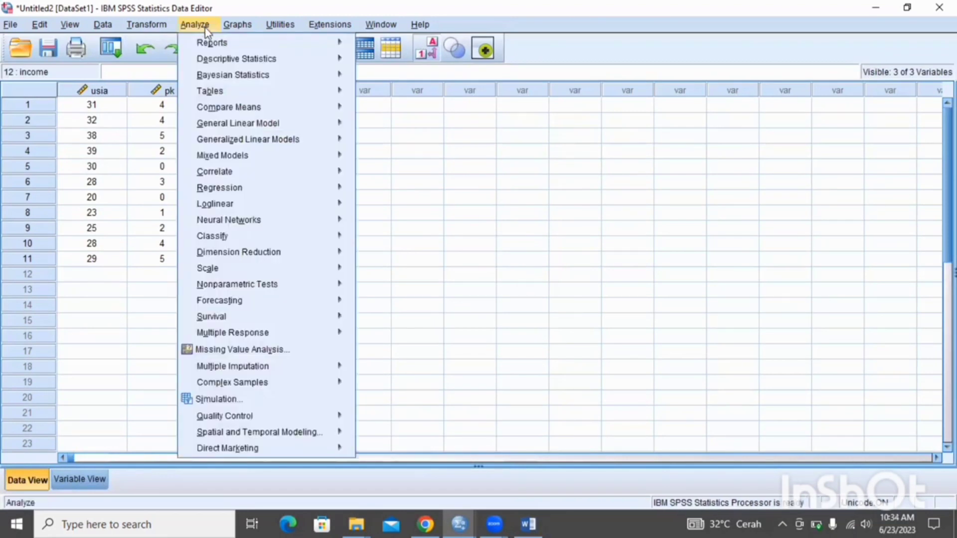
pyautogui.moveTo(244, 189)
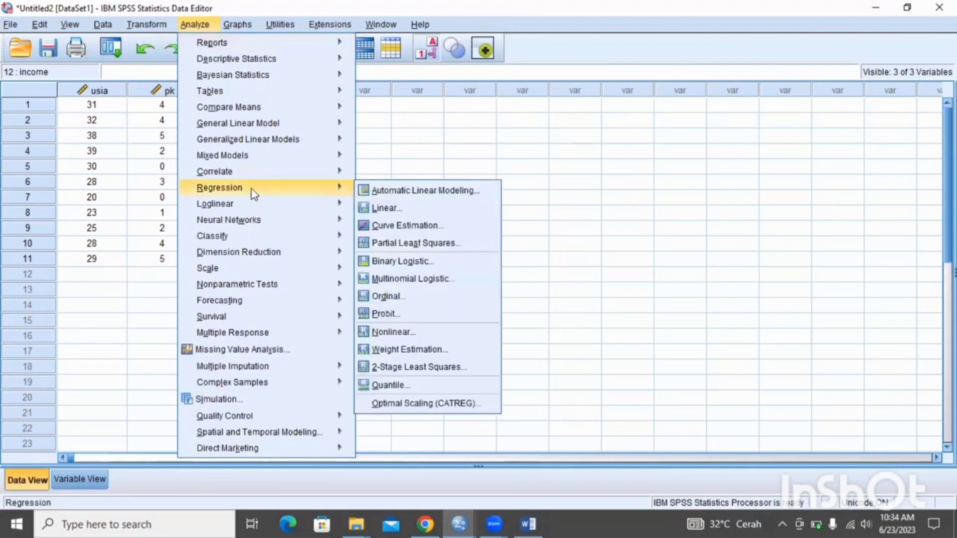
pyautogui.click(377, 210)
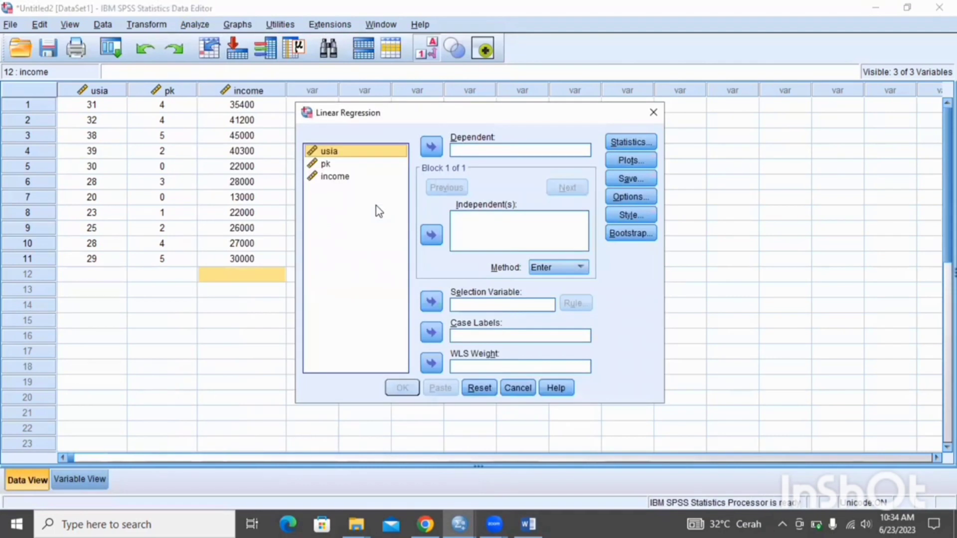
pyautogui.click(355, 180)
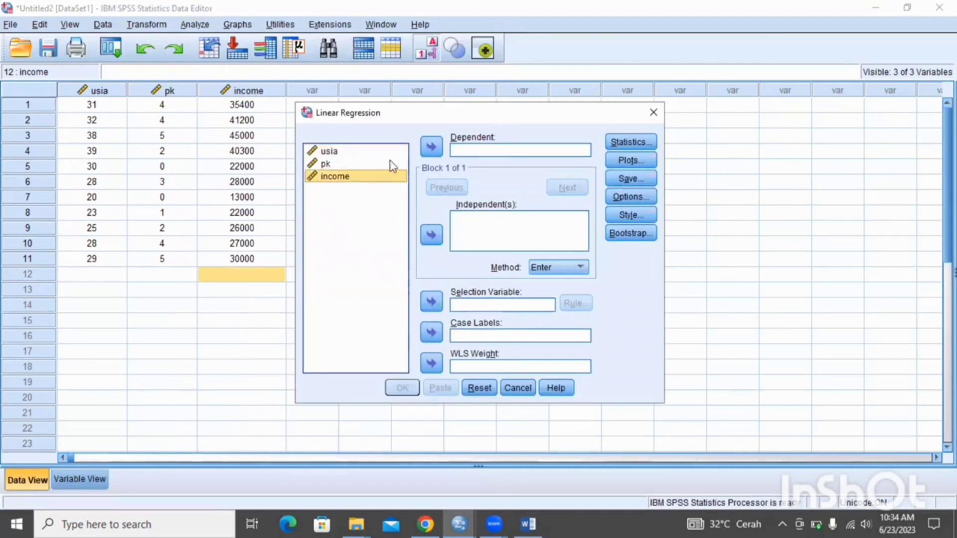
pyautogui.click(431, 148)
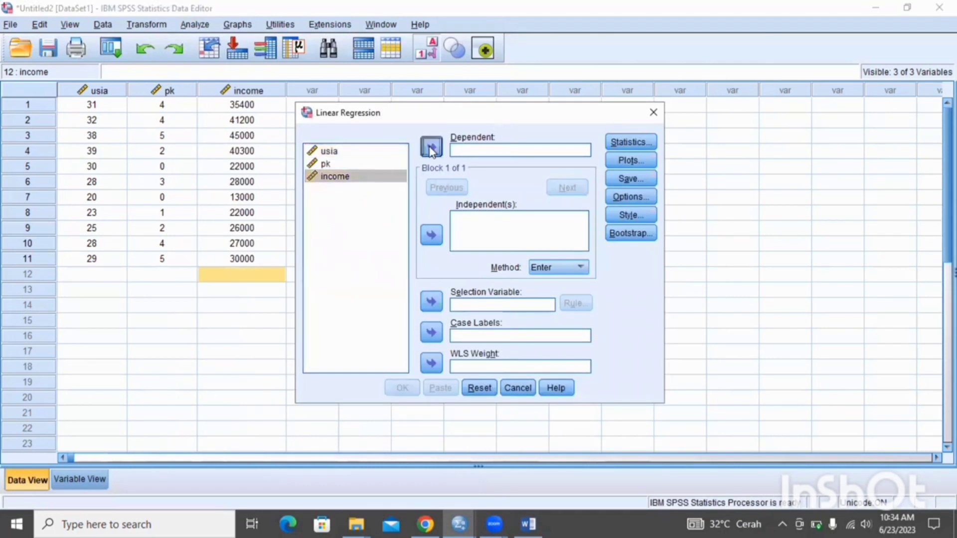
pyautogui.click(494, 213)
pyautogui.click(352, 148)
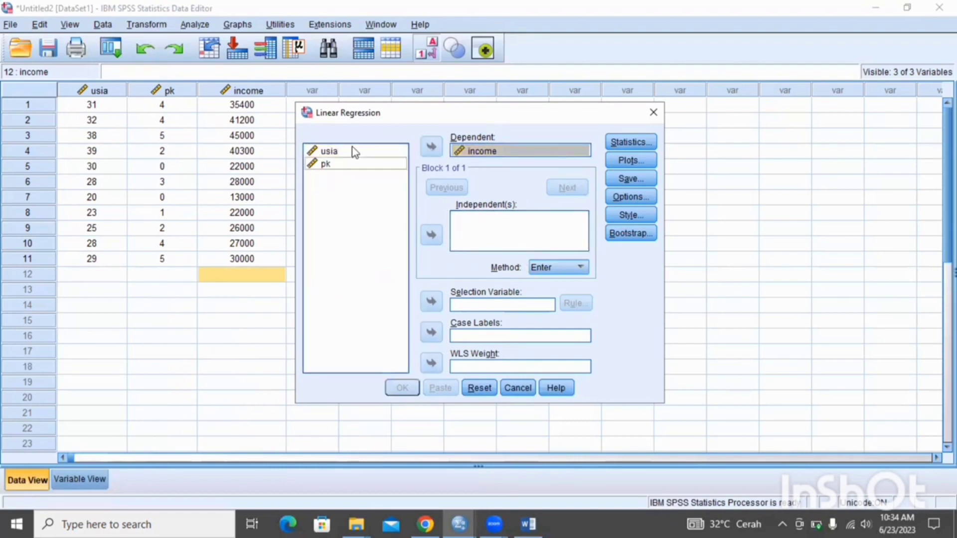
pyautogui.click(433, 240)
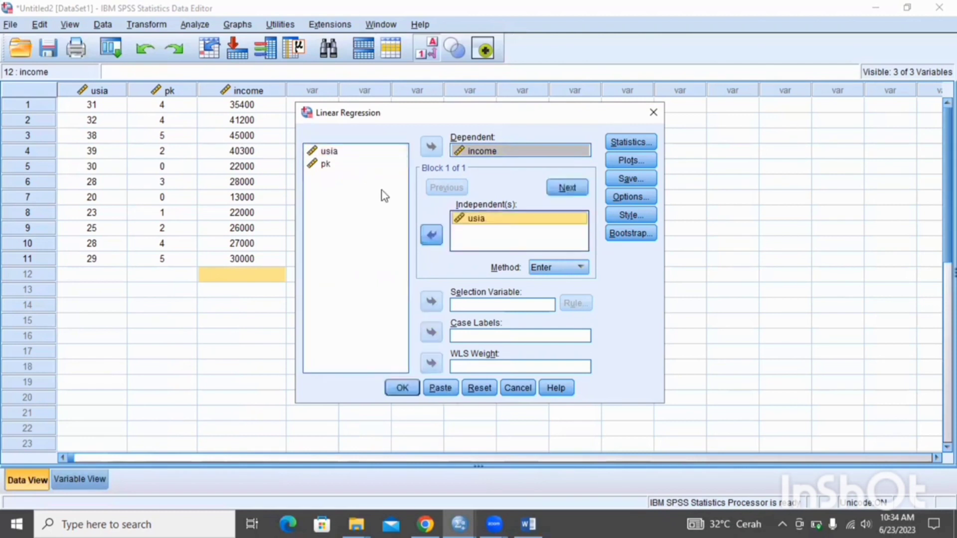
pyautogui.click(340, 166)
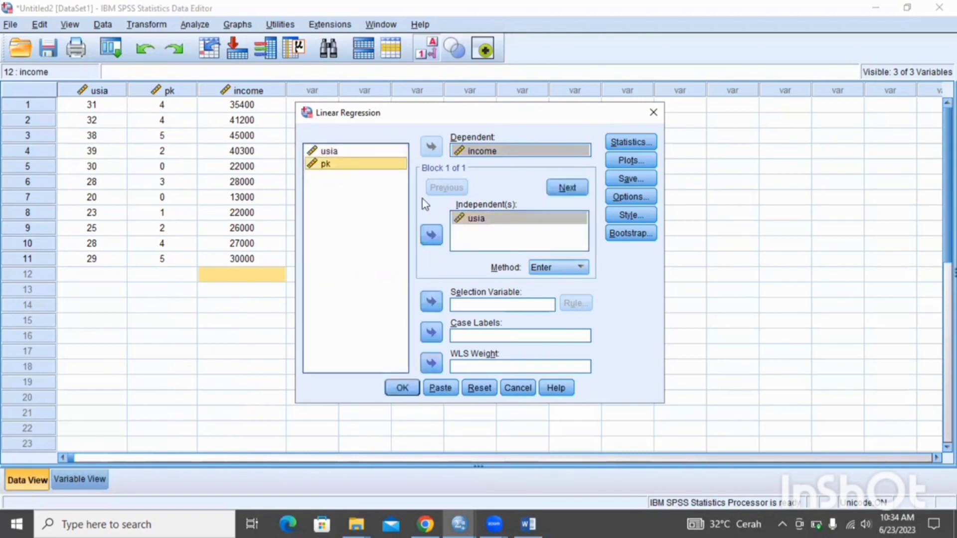
pyautogui.click(431, 235)
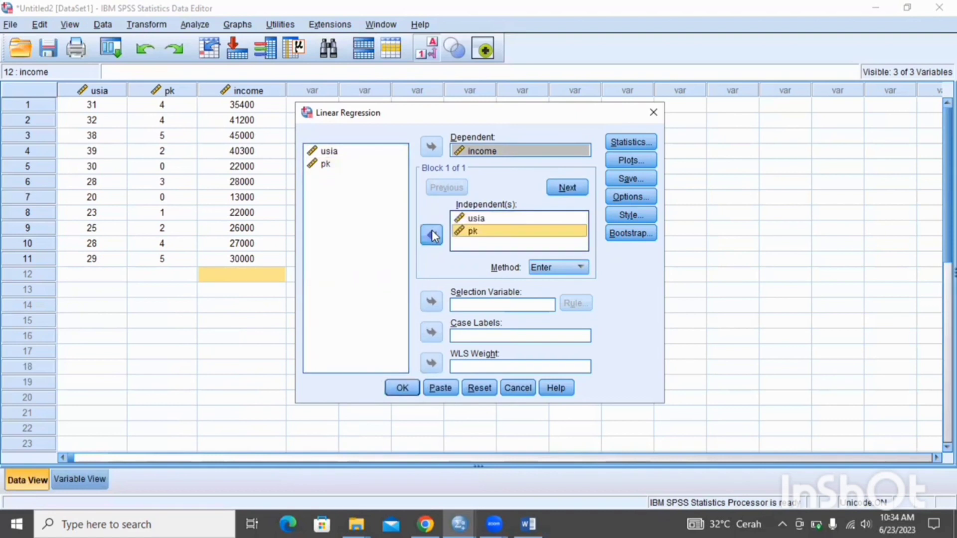
# Add R squared change, Descriptives, Part and partial correlations, and Collinearity diagnostics to the income regression's statistics
pyautogui.click(615, 142)
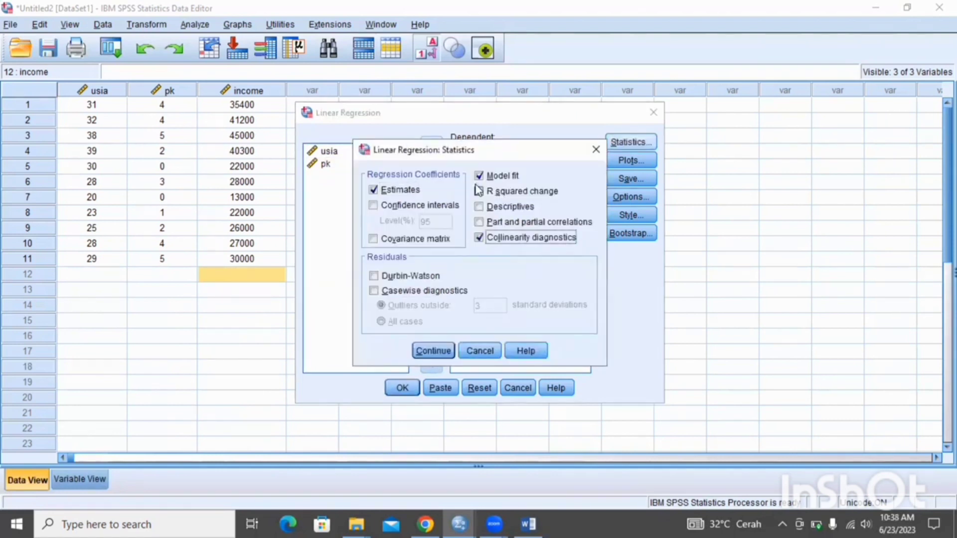
pyautogui.click(479, 191)
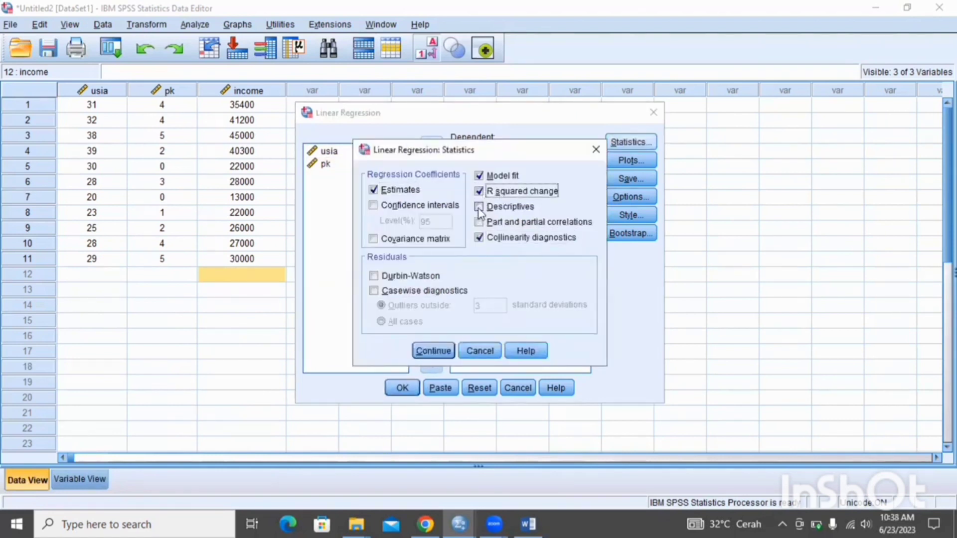
pyautogui.click(479, 208)
pyautogui.click(478, 222)
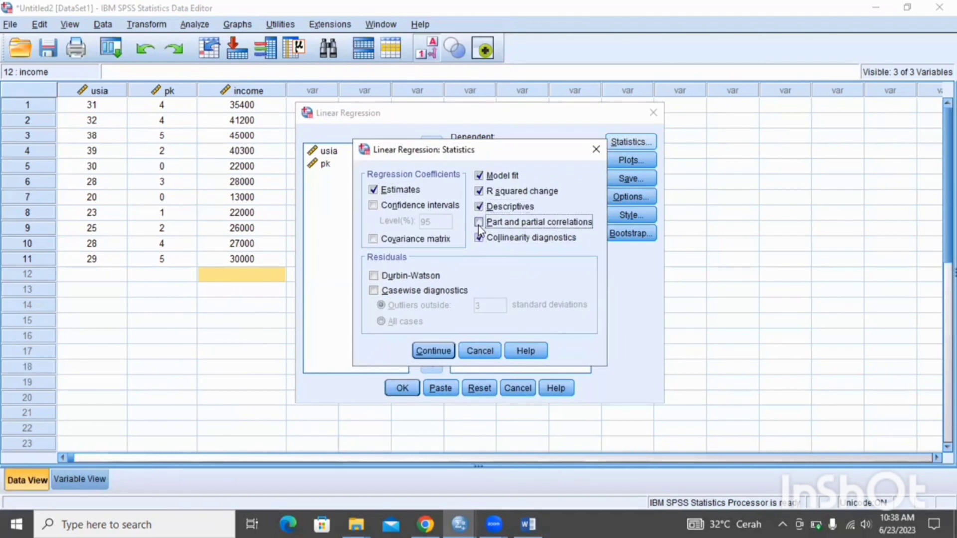
pyautogui.click(431, 351)
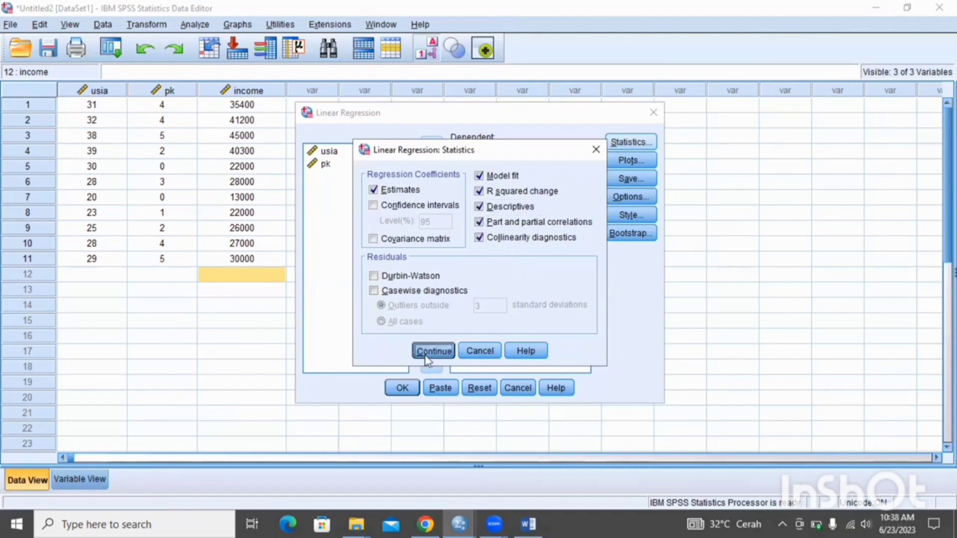
# Keep the stepping criteria at probability of F with entry .05 and removal .10, and run the income regression
pyautogui.click(616, 197)
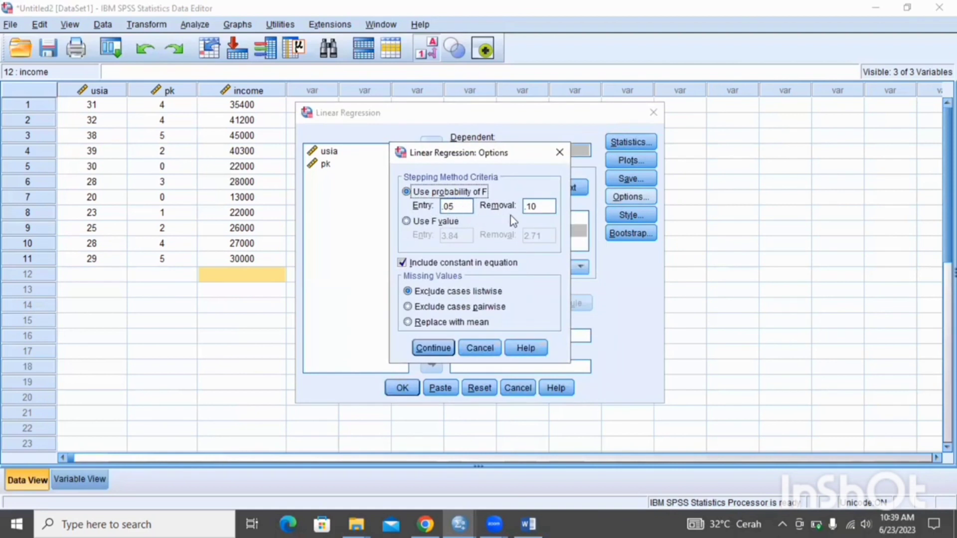
pyautogui.click(434, 348)
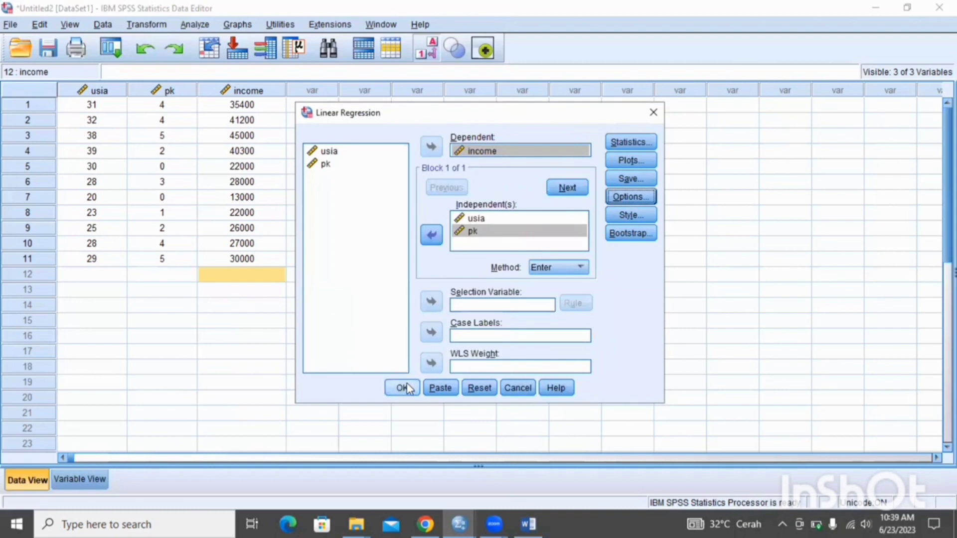
pyautogui.click(402, 387)
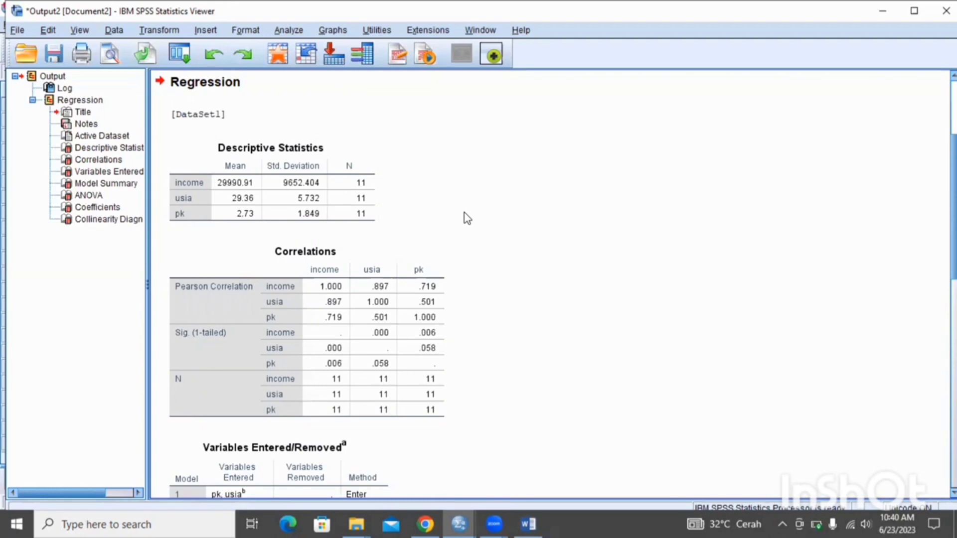
# Examine the income regression output from Correlations through Model Summary, ANOVA, Coefficients and Collinearity Diagnostics
pyautogui.click(341, 301)
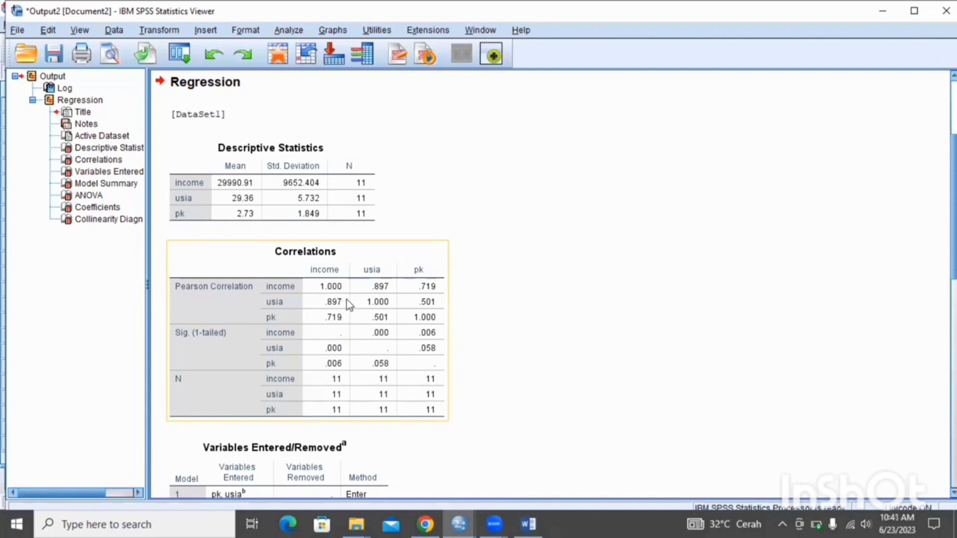
pyautogui.click(454, 290)
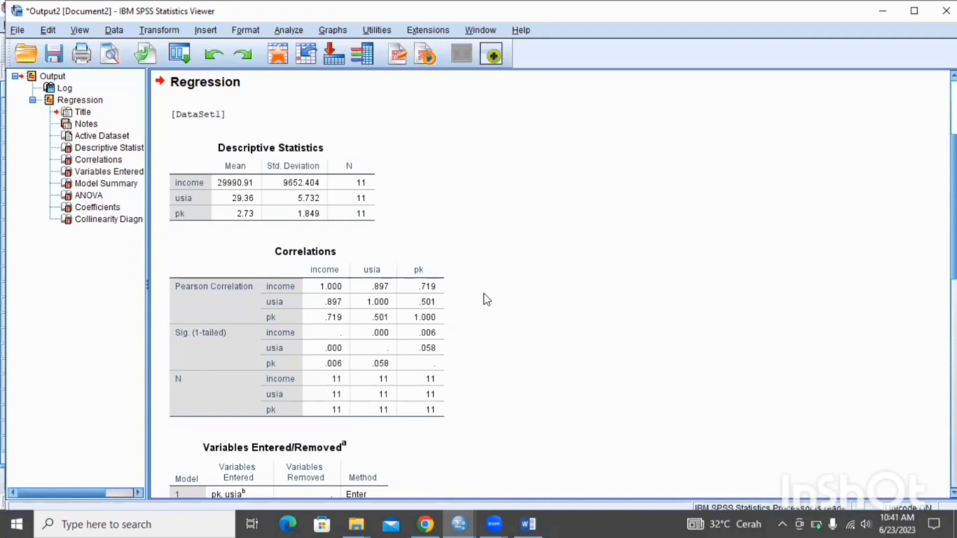
pyautogui.click(439, 329)
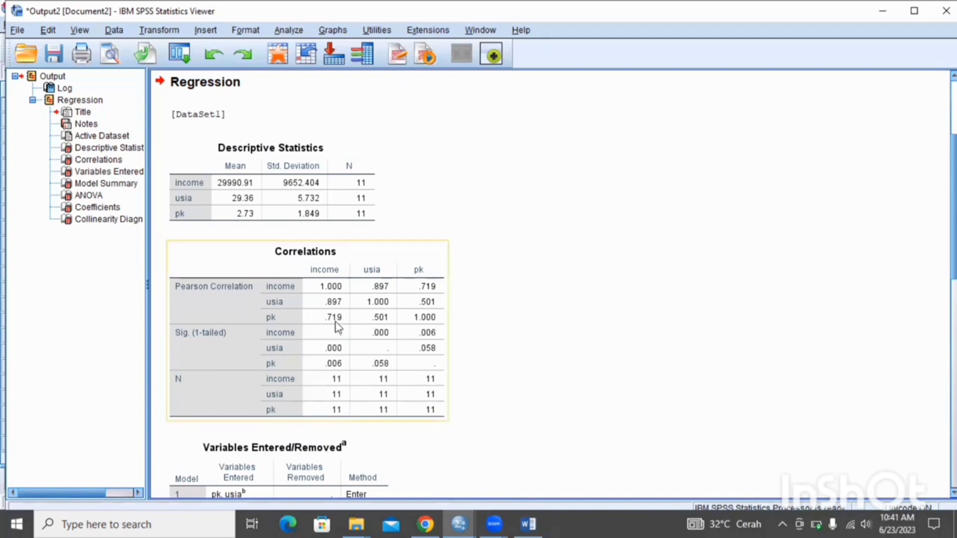
pyautogui.click(502, 327)
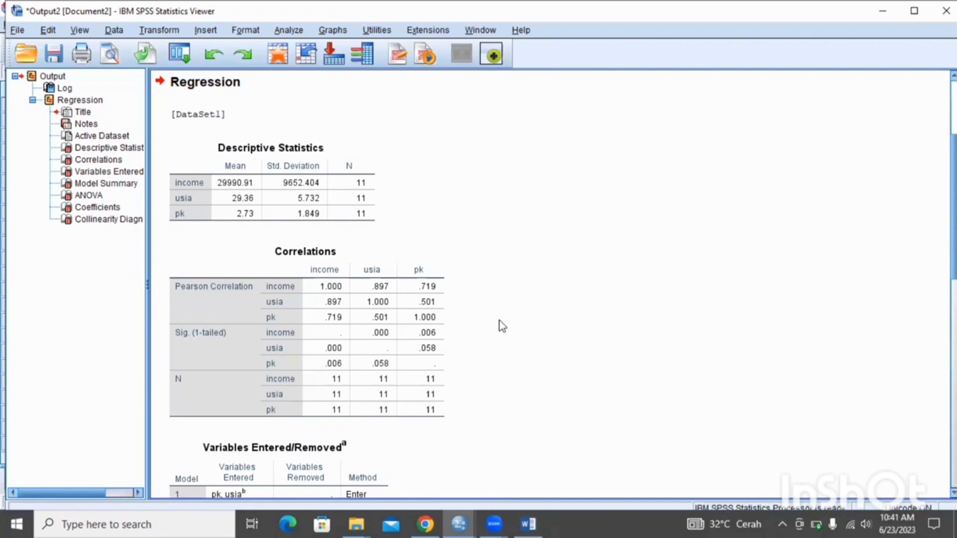
pyautogui.scroll(-10, 501, 326)
pyautogui.click(570, 184)
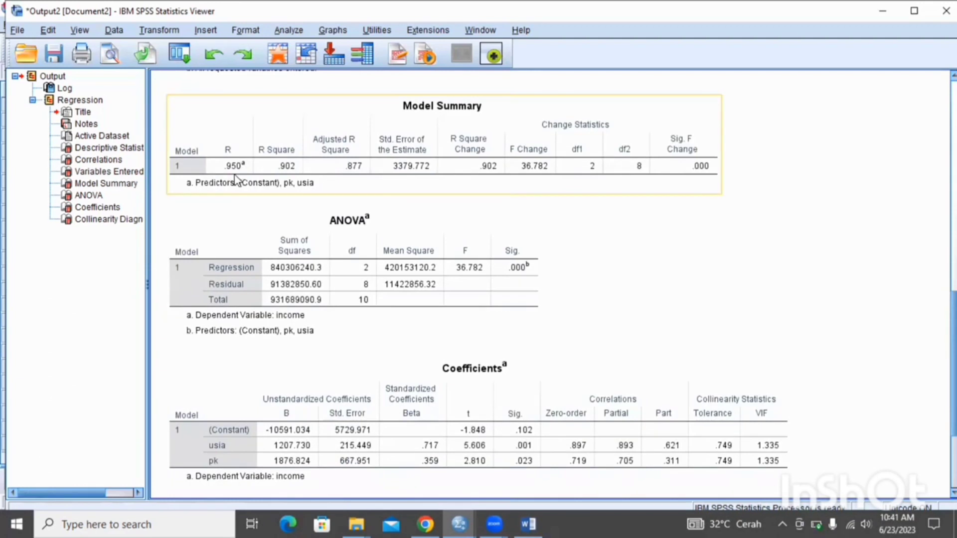
pyautogui.click(344, 218)
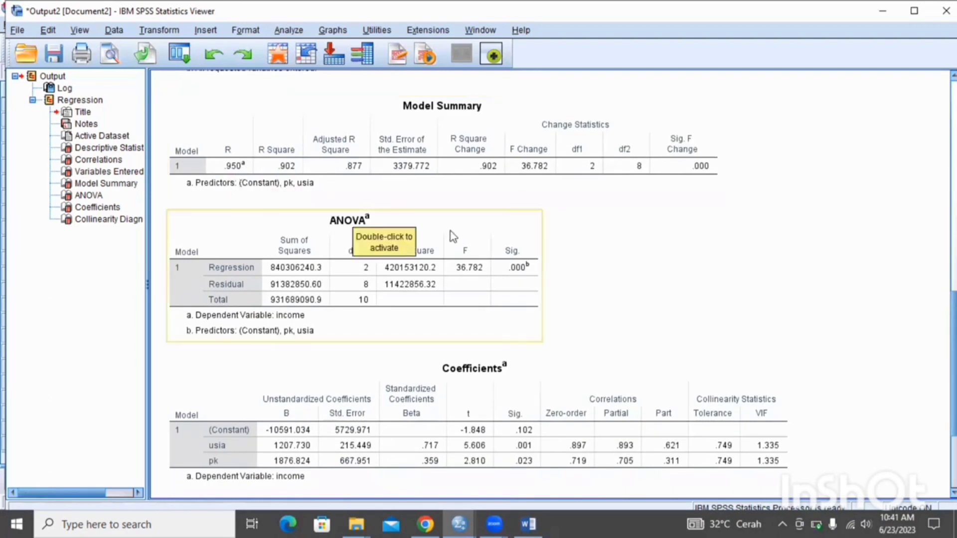
pyautogui.click(703, 271)
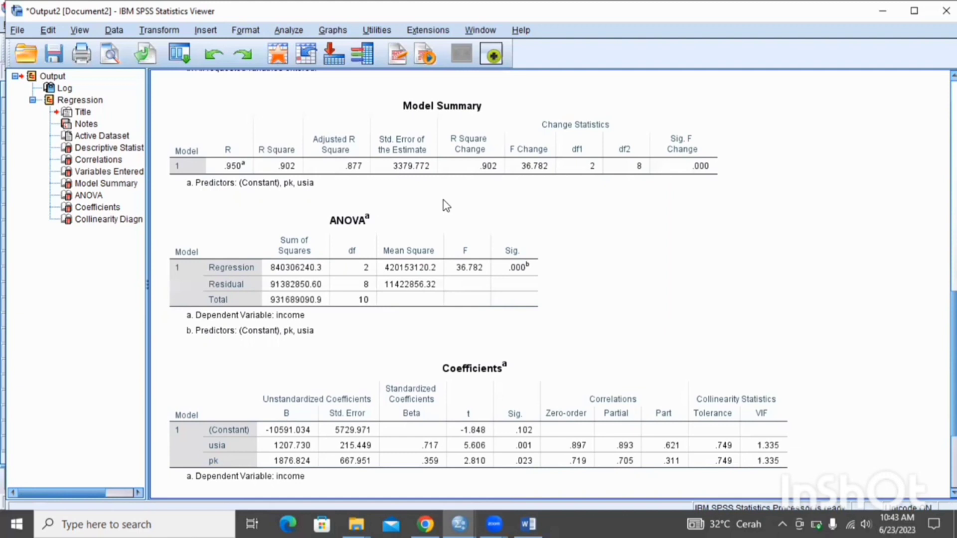
pyautogui.click(408, 183)
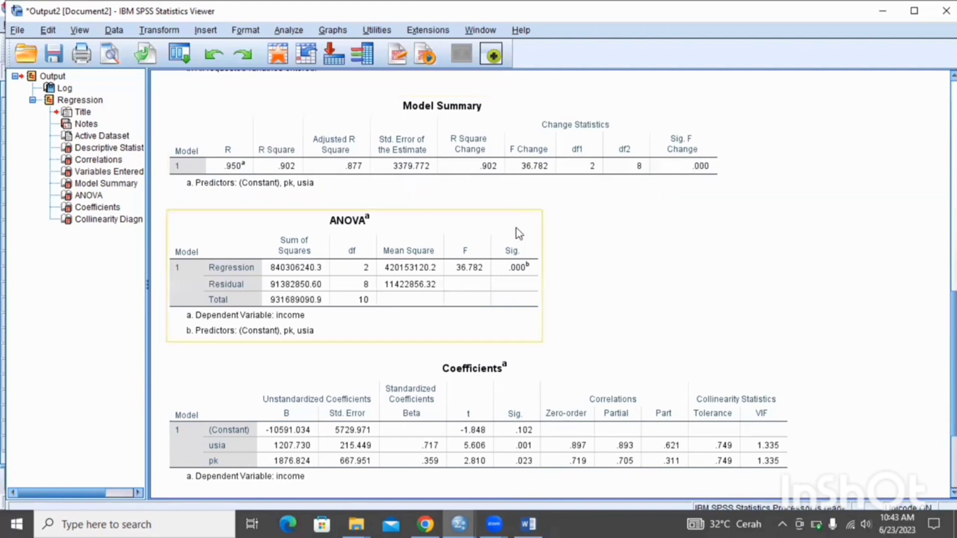
pyautogui.scroll(-3, 516, 229)
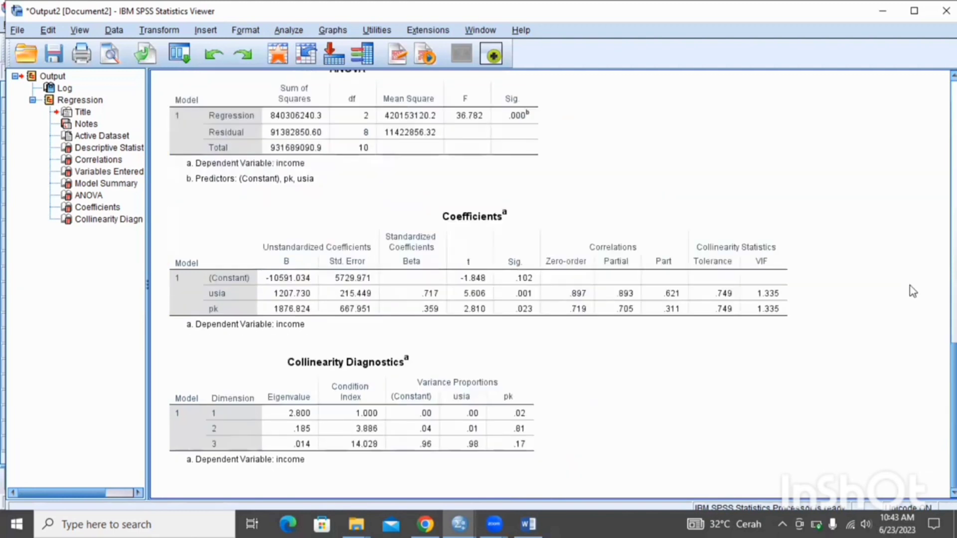